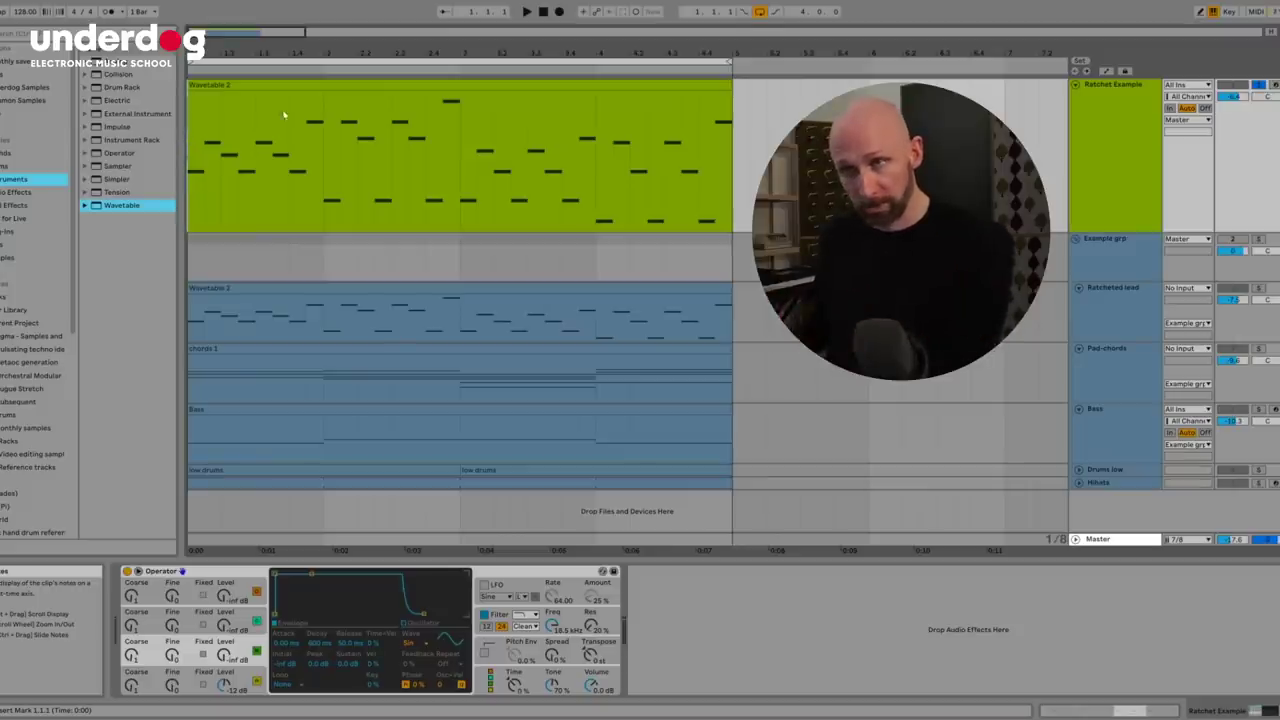
{"action": "double_click", "coordinate": [321, 84]}
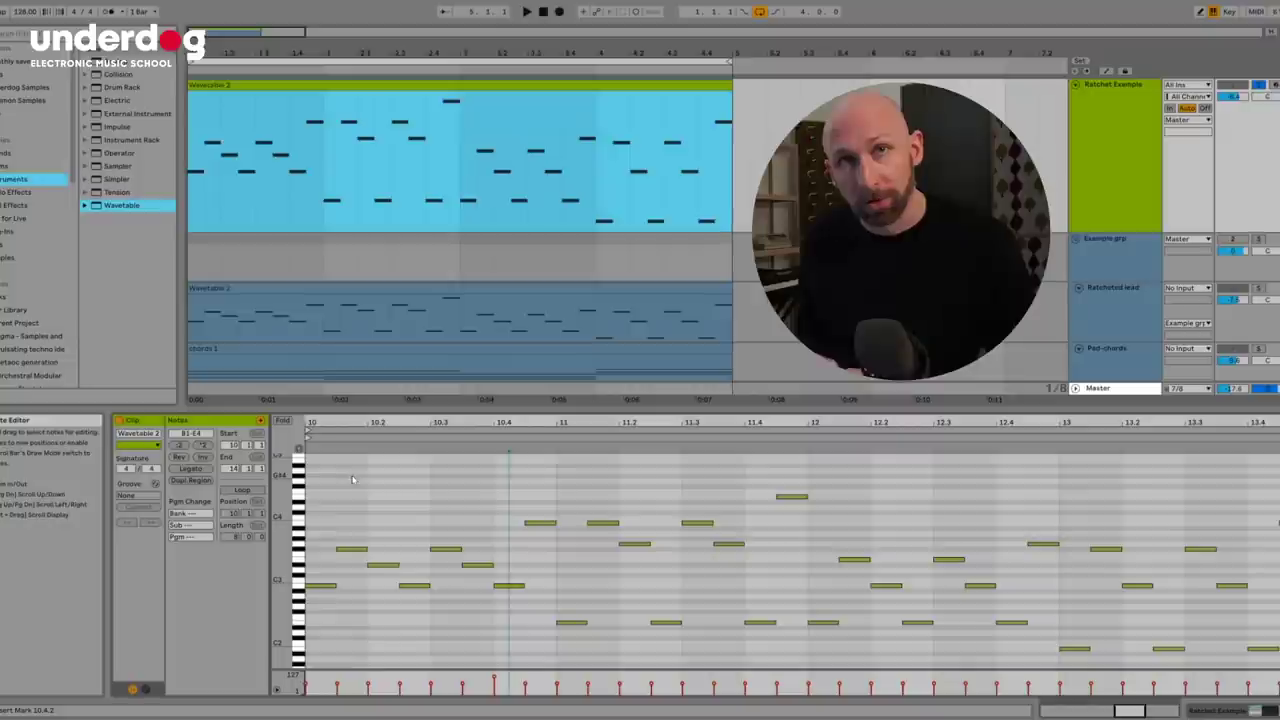
{"action": "left_click", "coordinate": [731, 482]}
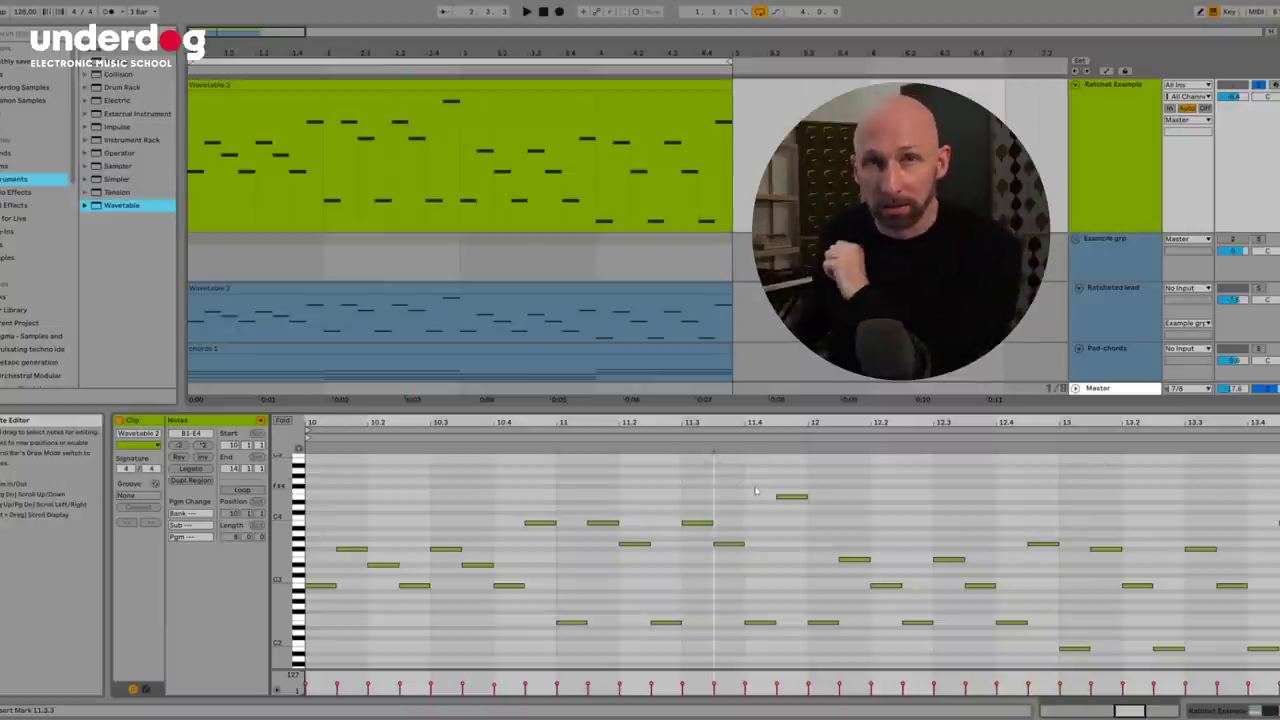
{"action": "left_click", "coordinate": [1126, 155]}
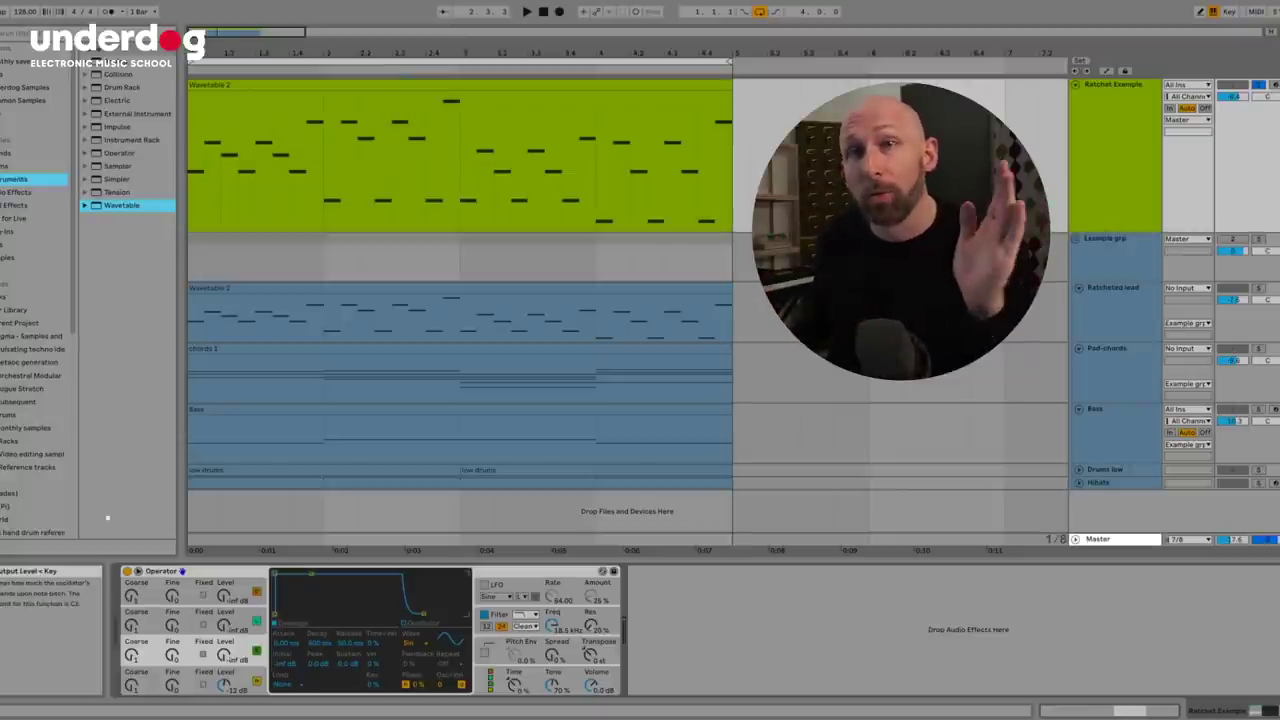
Replace the lead's Operator with Wavetable and raise the Osc 1 wavetable position.
{"action": "left_click_drag", "start_coordinate": [103, 207], "coordinate": [126, 363]}
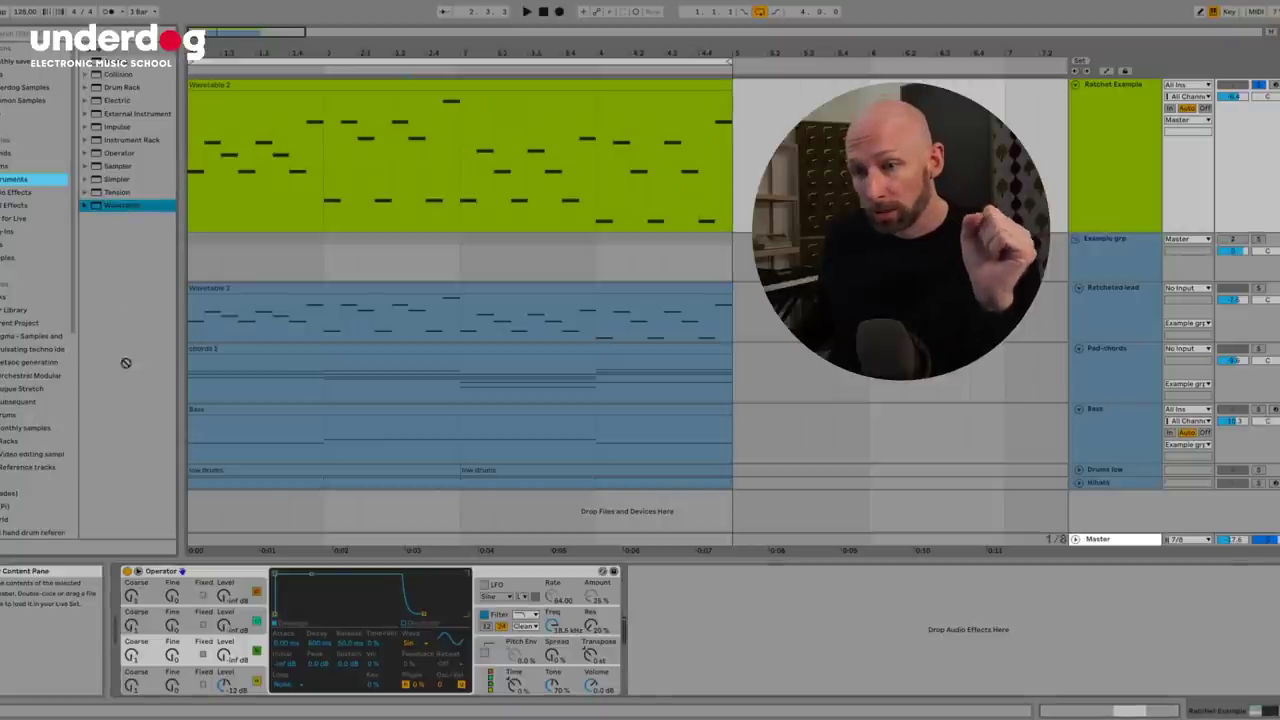
{"action": "left_click_drag", "start_coordinate": [318, 655], "coordinate": [323, 664]}
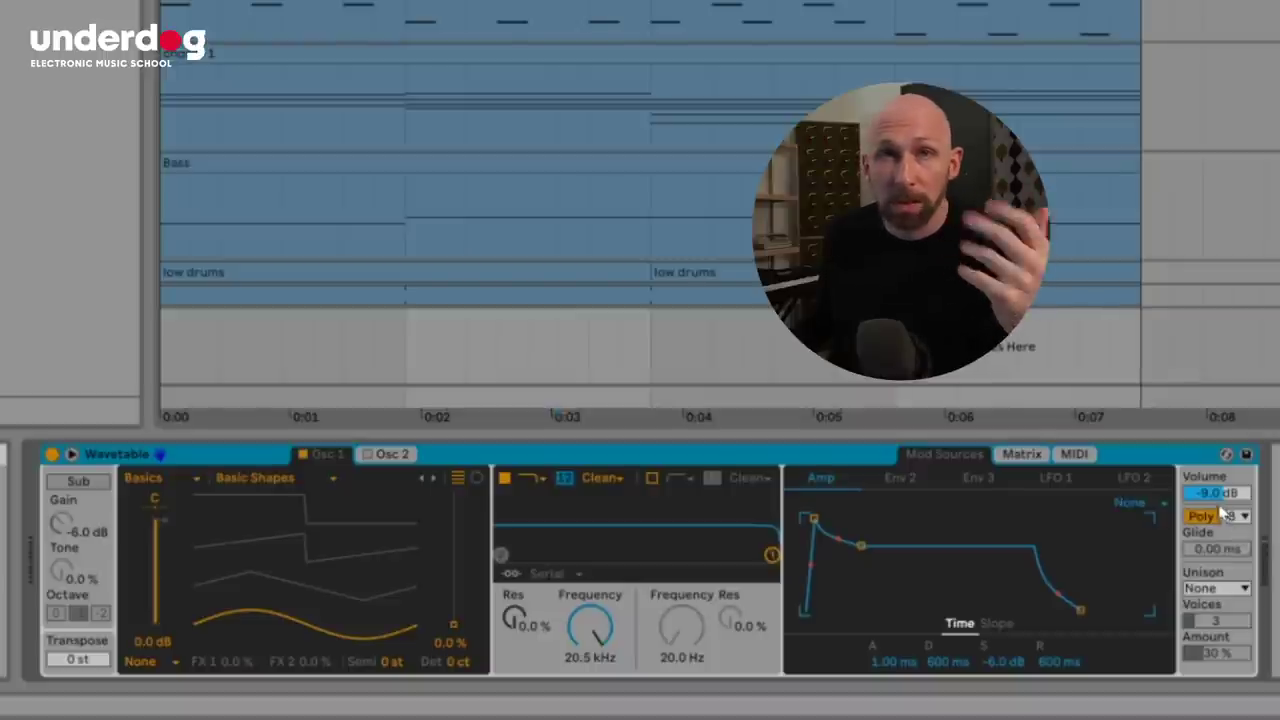
{"action": "left_click_drag", "start_coordinate": [462, 622], "coordinate": [462, 555]}
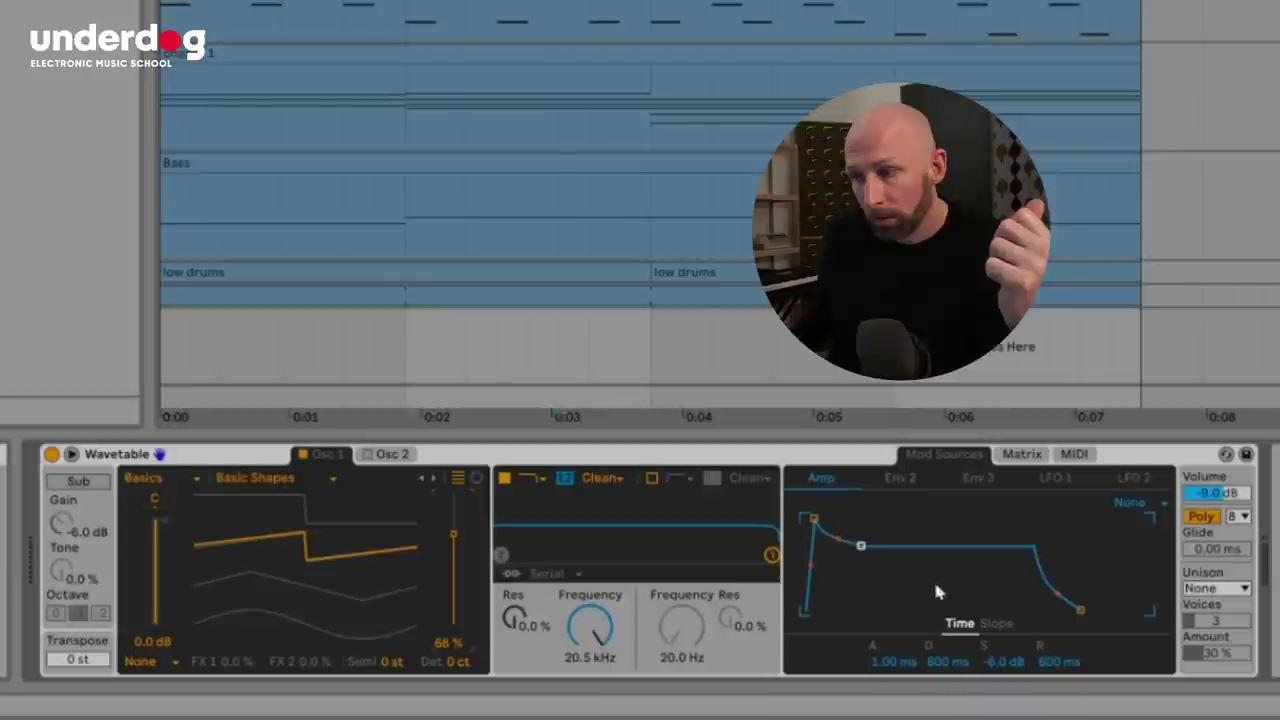
Set the amp envelope sustain to 0 dB and lower the filter cutoff to 181 Hz.
{"action": "left_click_drag", "start_coordinate": [860, 545], "coordinate": [860, 518]}
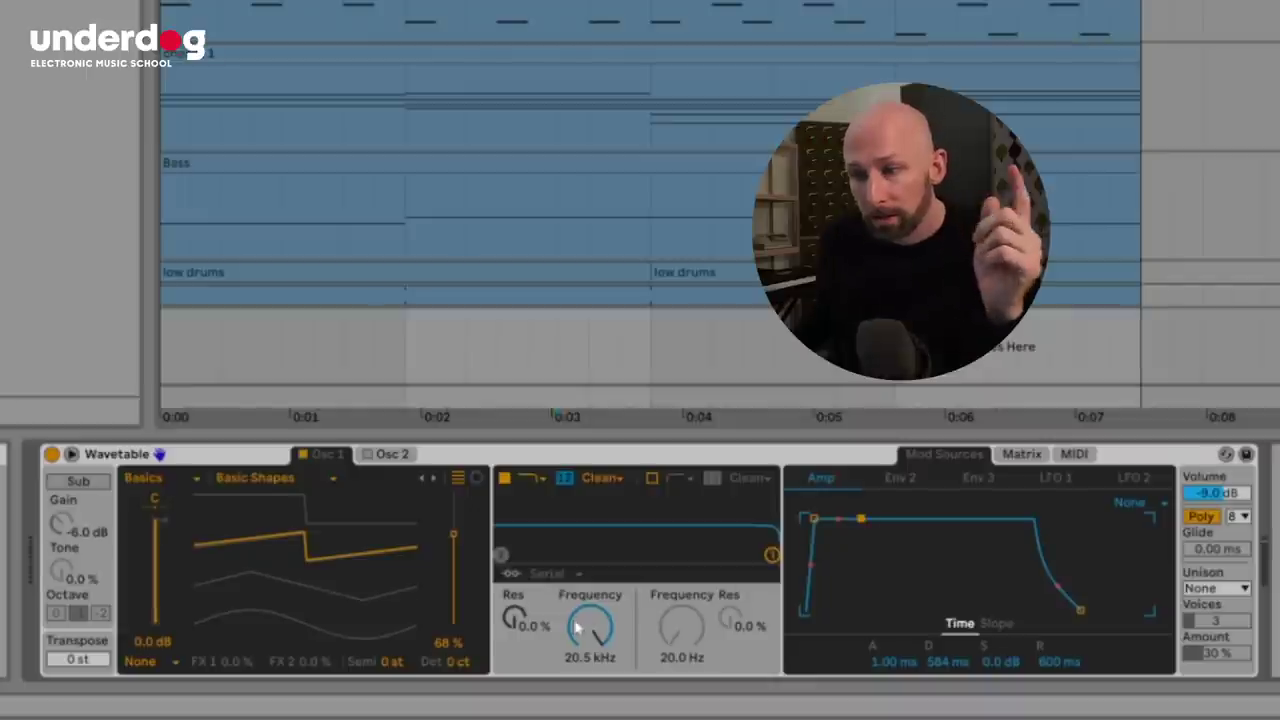
{"action": "left_click_drag", "start_coordinate": [590, 630], "coordinate": [590, 660]}
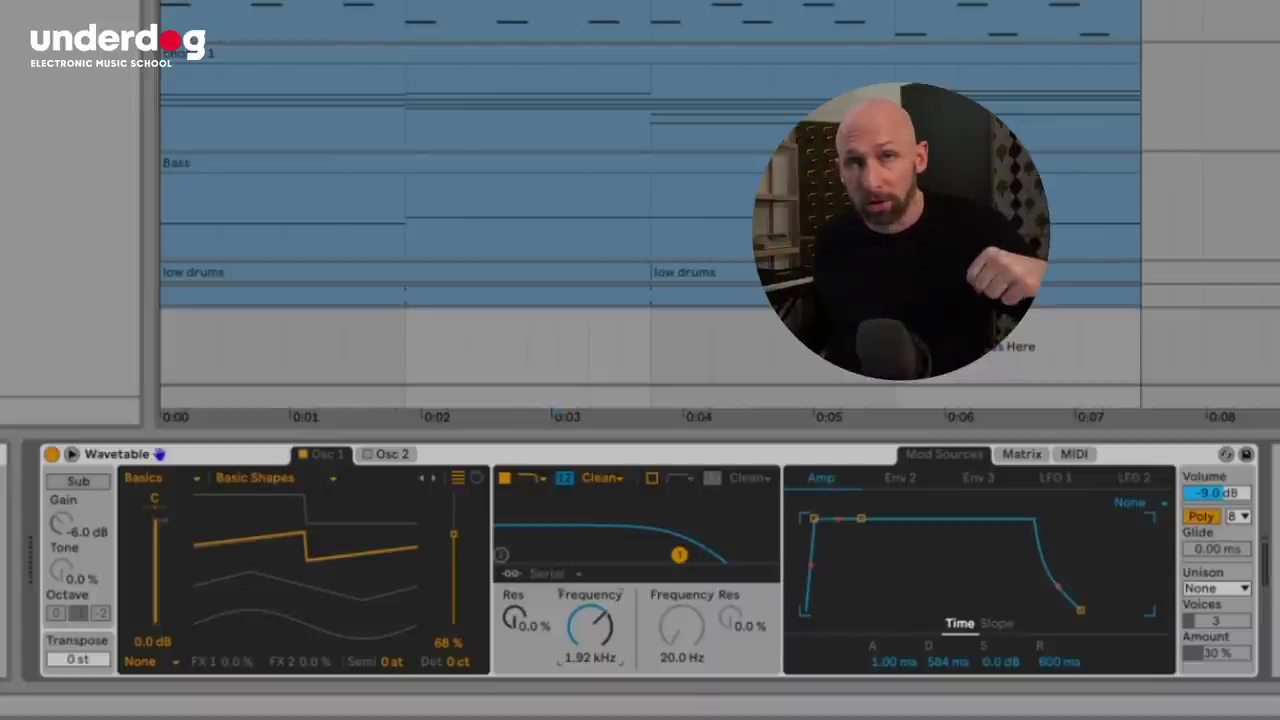
{"action": "left_click_drag", "start_coordinate": [590, 625], "coordinate": [590, 680]}
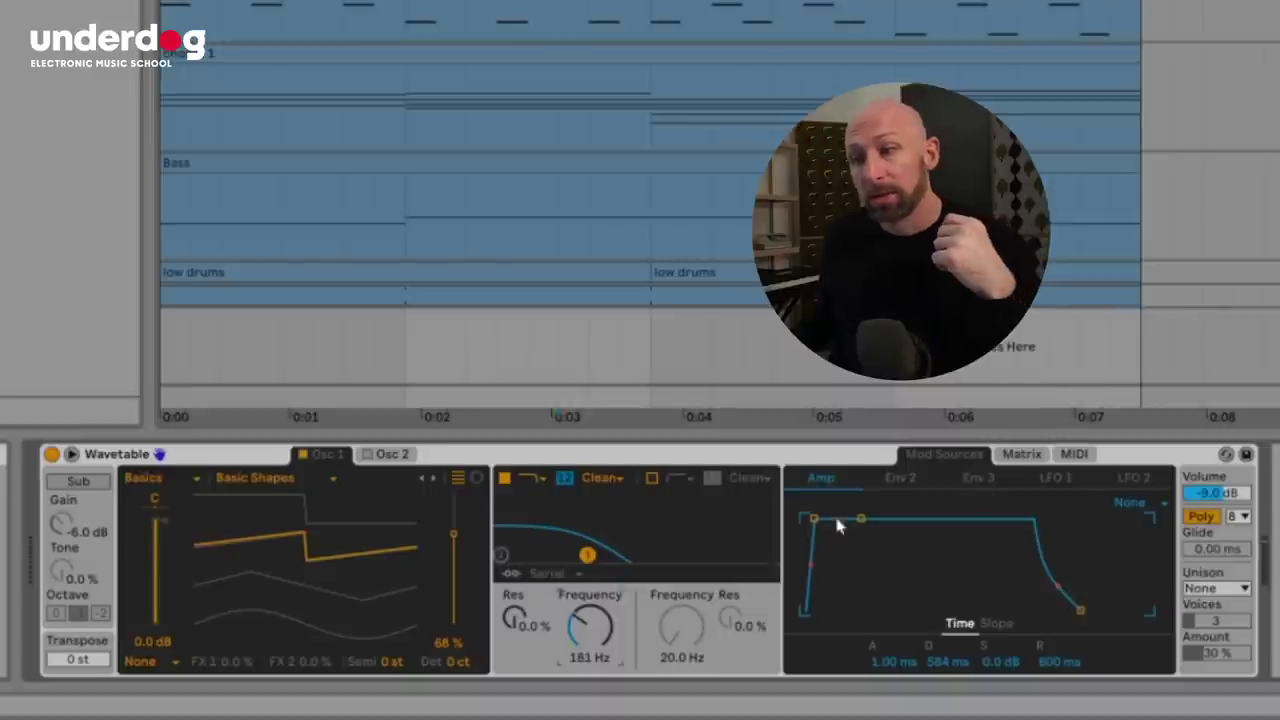
{"action": "left_click", "coordinate": [904, 478]}
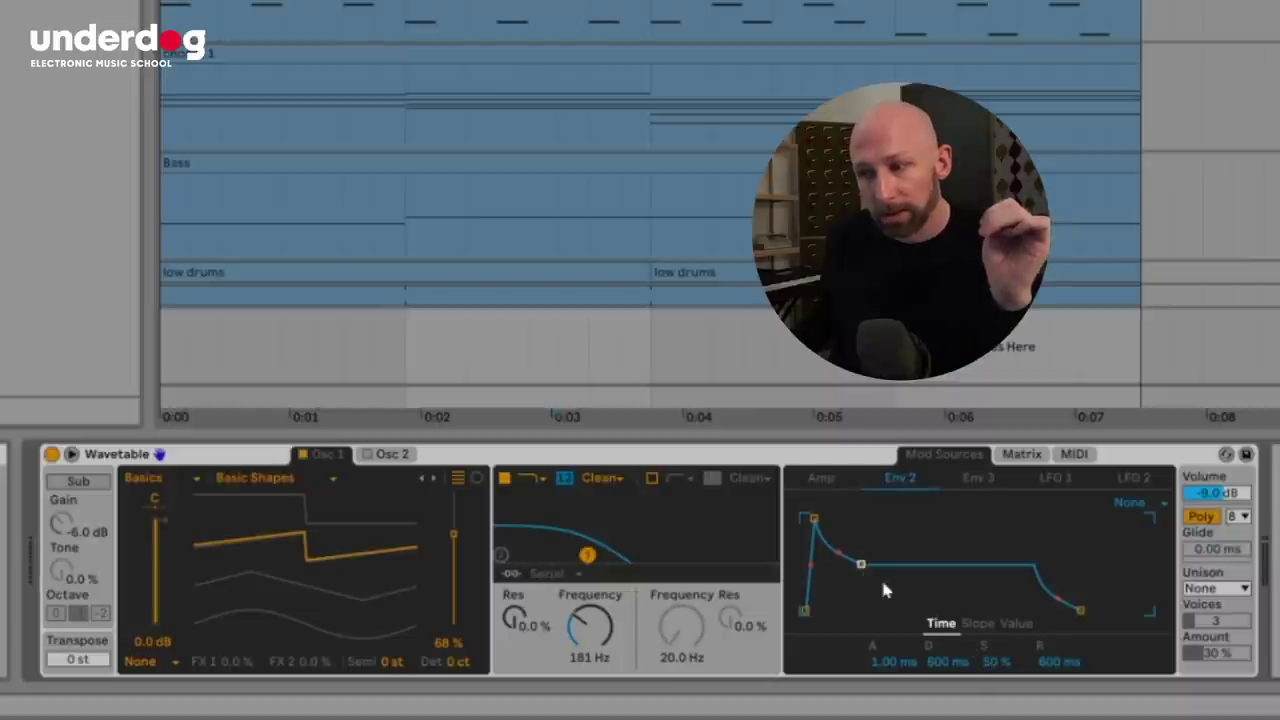
Drop Env 2 sustain to 0%, route Env 2 to Filter 1 Freq at 50 in the Matrix, and play back.
{"action": "left_click_drag", "start_coordinate": [860, 564], "coordinate": [857, 610]}
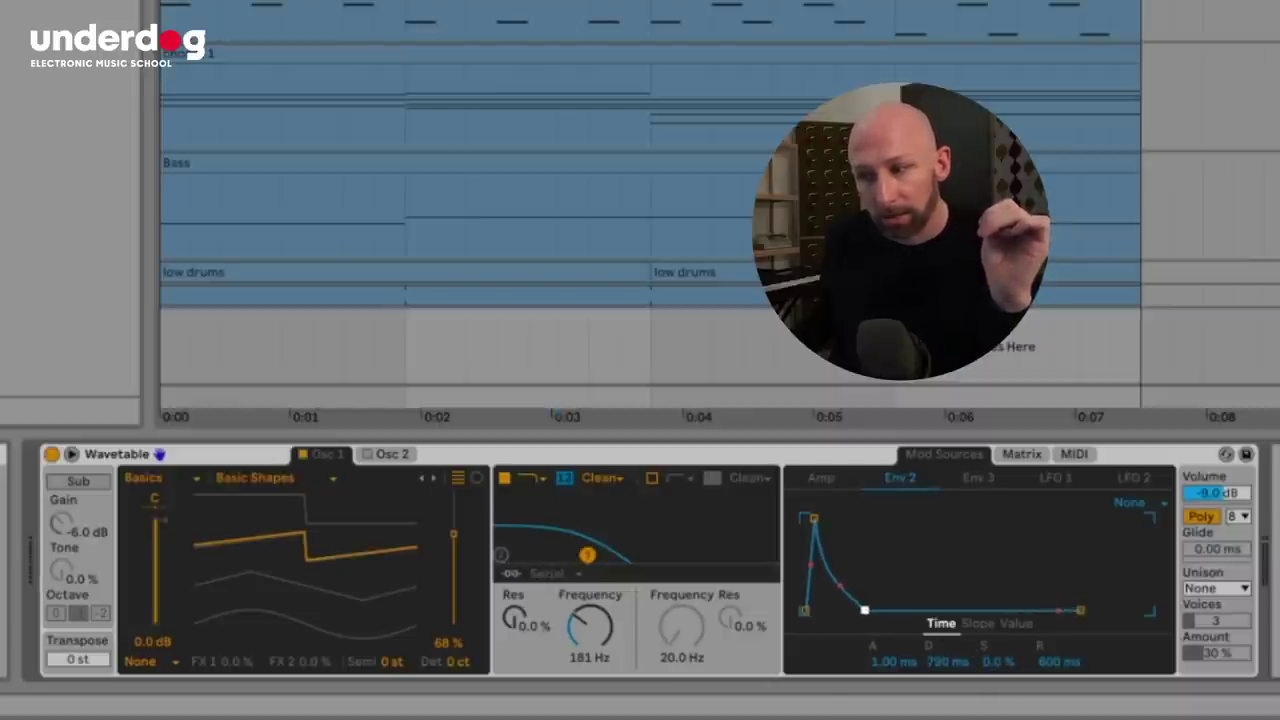
{"action": "left_click", "coordinate": [1021, 455]}
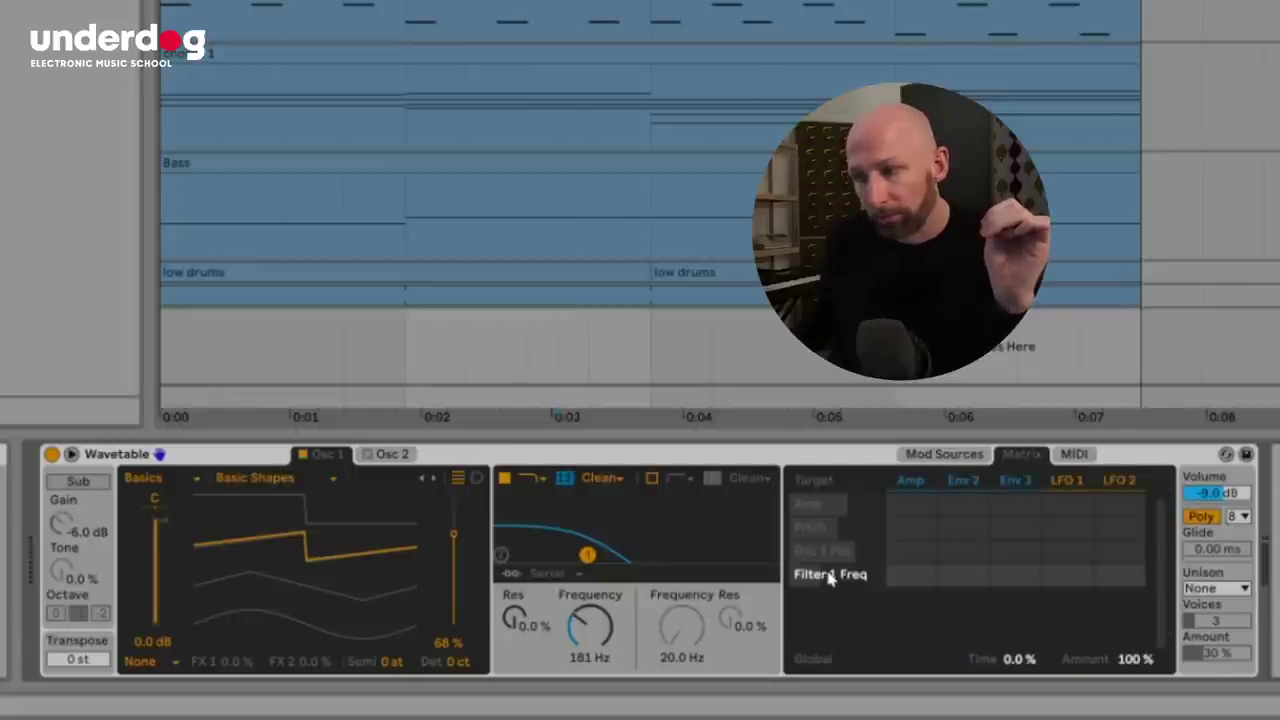
{"action": "left_click_drag", "start_coordinate": [960, 584], "coordinate": [960, 520]}
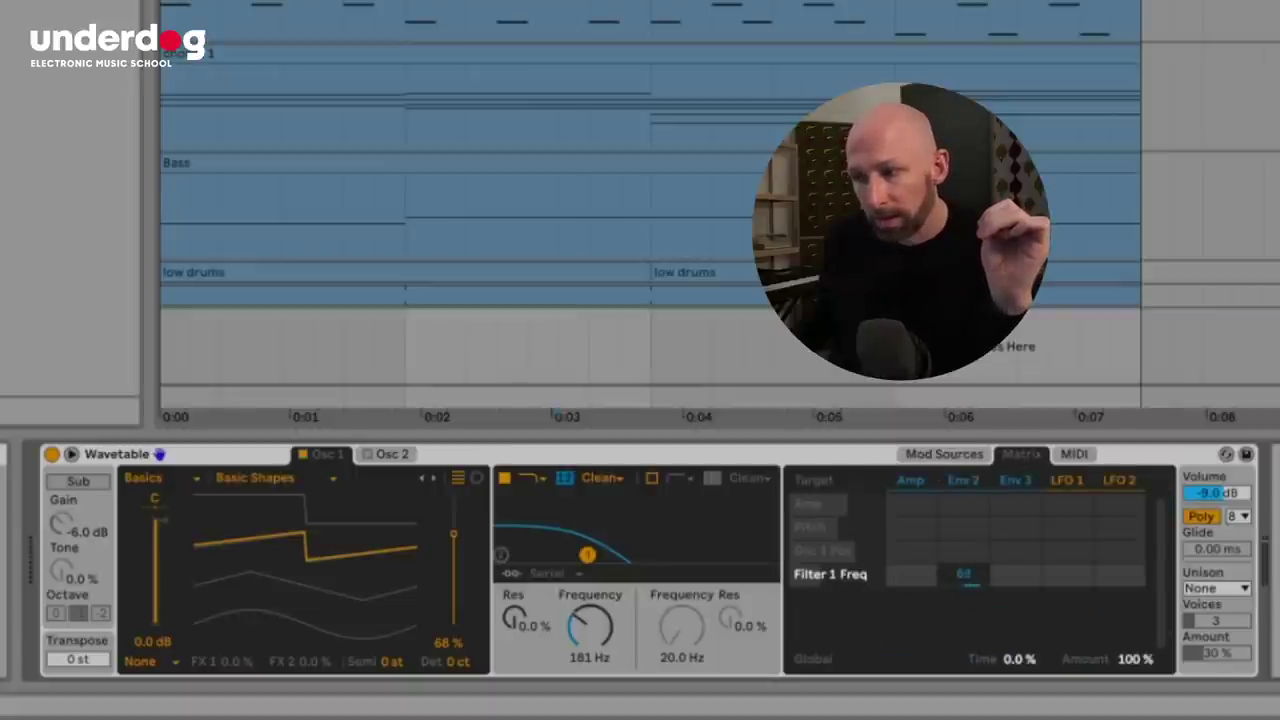
{"action": "left_click_drag", "start_coordinate": [963, 574], "coordinate": [962, 566]}
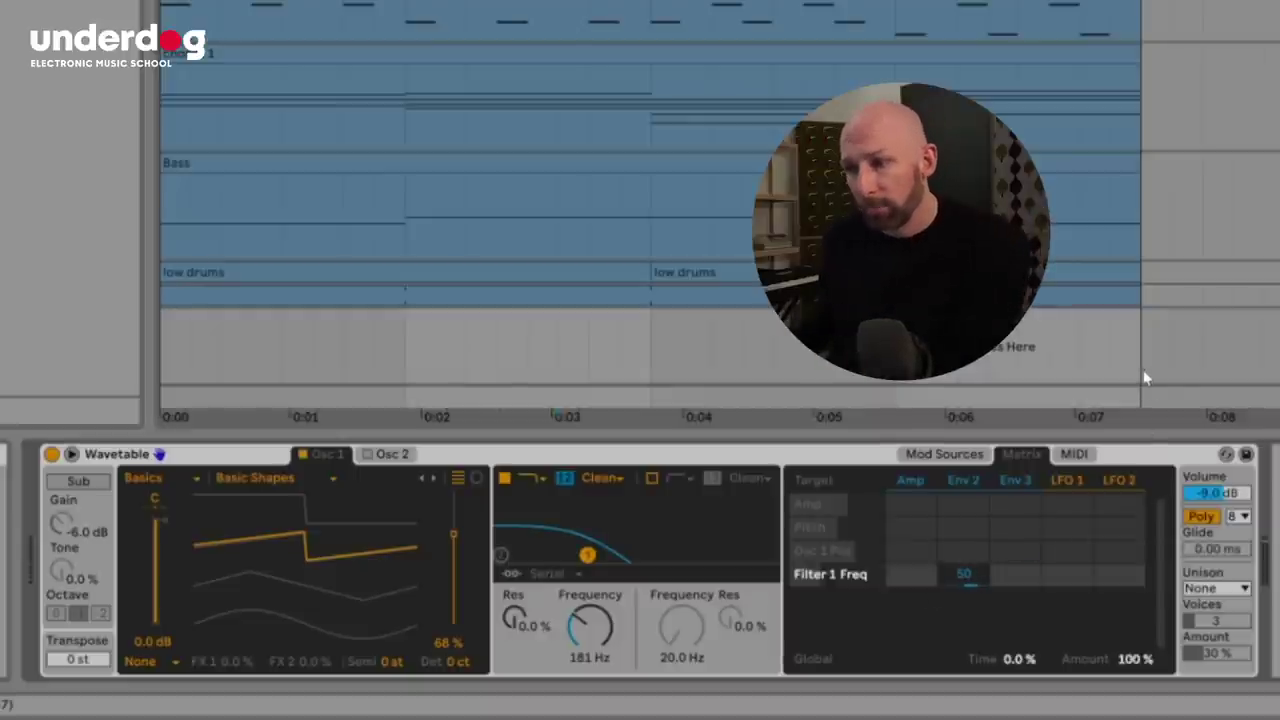
{"action": "key", "text": "space"}
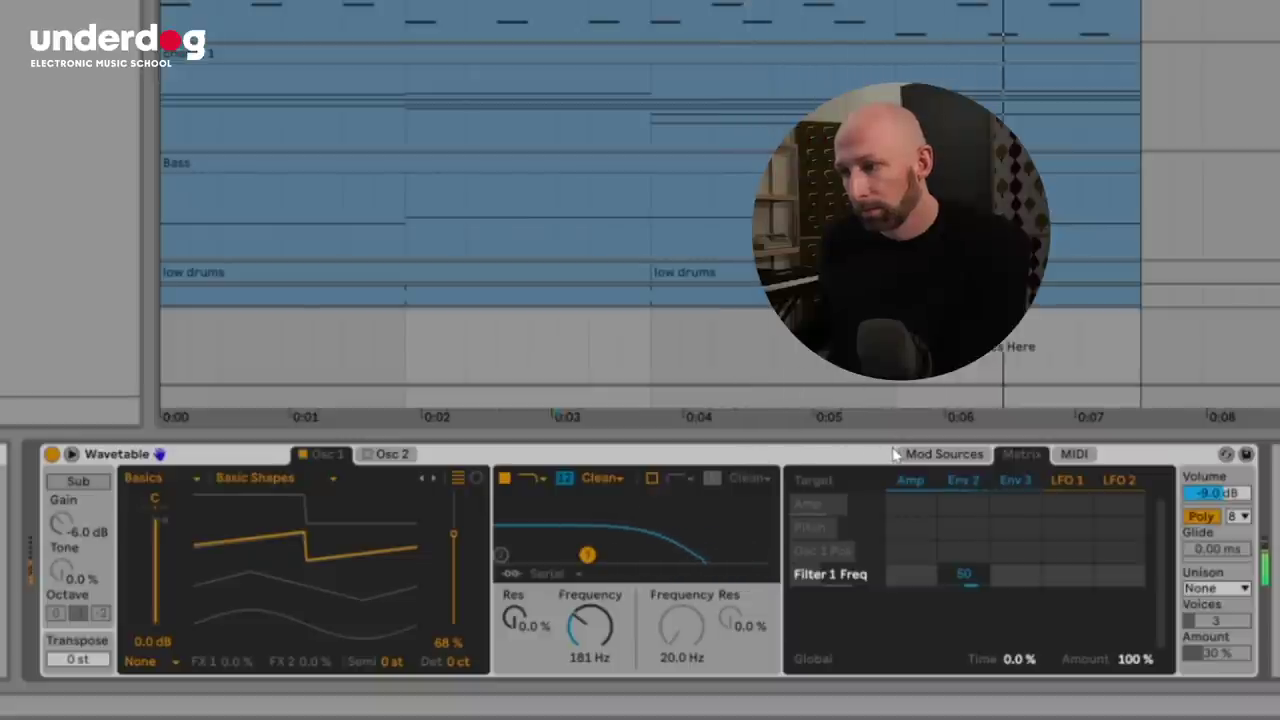
Switch Env 2 to Loop mode with a 1.50 ms release and 1.79 s decay, then play.
{"action": "left_click", "coordinate": [947, 454]}
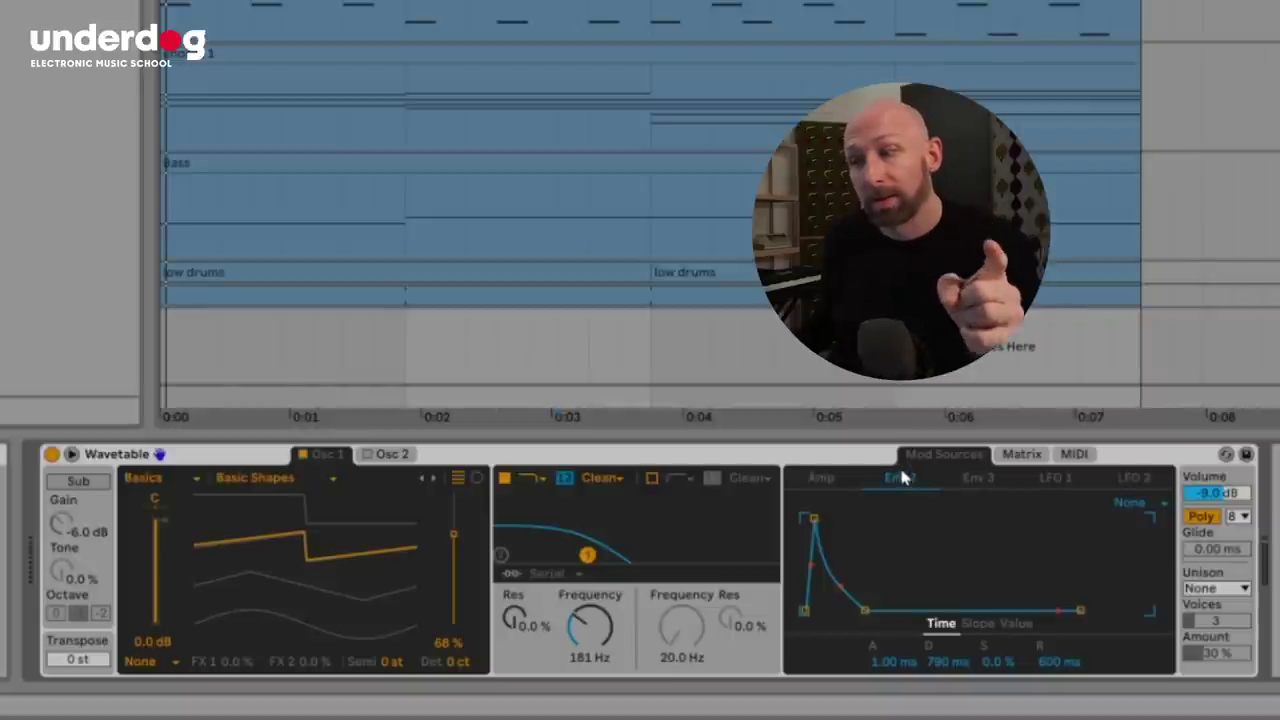
{"action": "left_click", "coordinate": [1131, 502]}
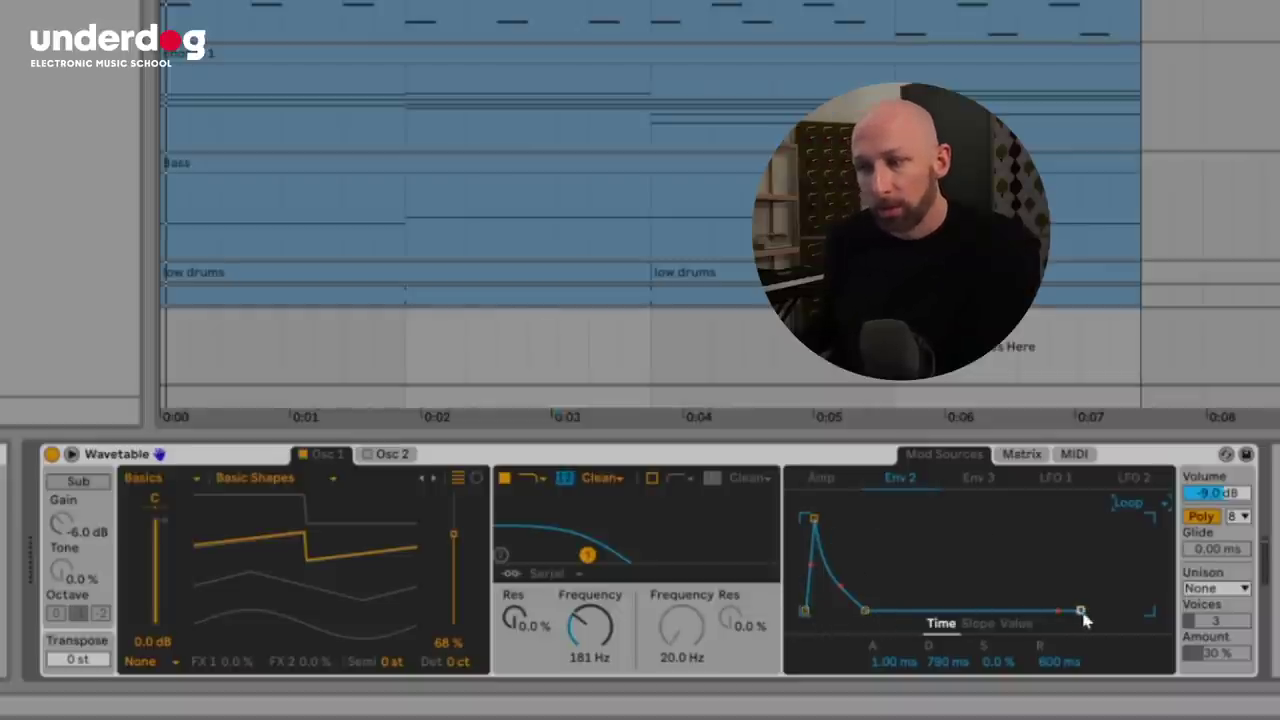
{"action": "left_click_drag", "start_coordinate": [1080, 609], "coordinate": [1057, 609]}
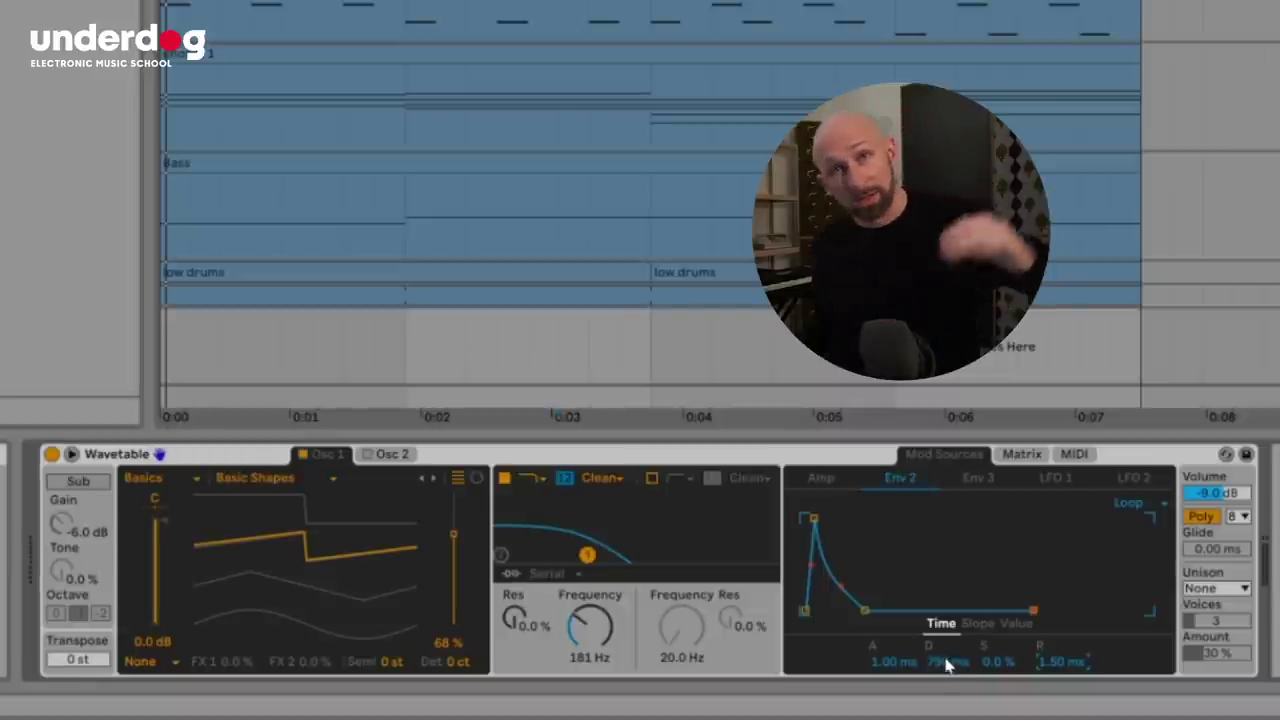
{"action": "left_click_drag", "start_coordinate": [946, 664], "coordinate": [980, 660]}
{"action": "key", "text": "space"}
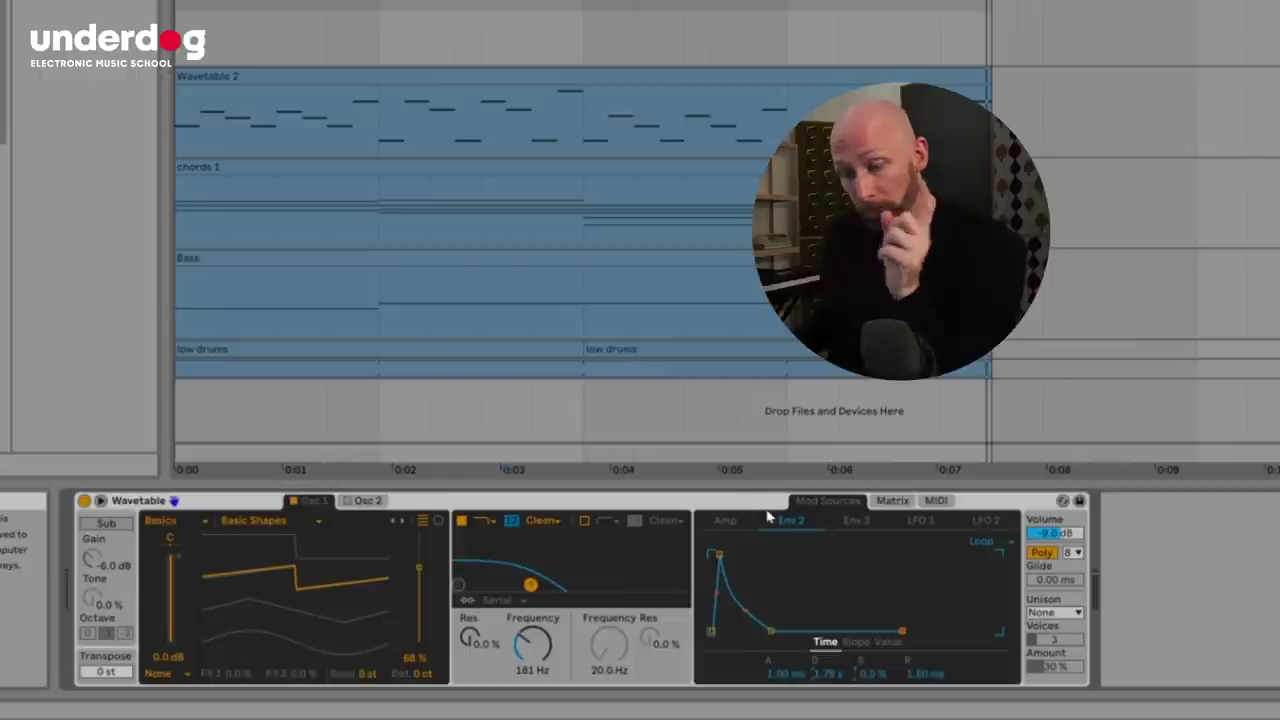
Group Wavetable into an Instrument Rack, map Env 2 Decay to Macro 1, and view the mappings.
{"action": "right_click", "coordinate": [754, 506]}
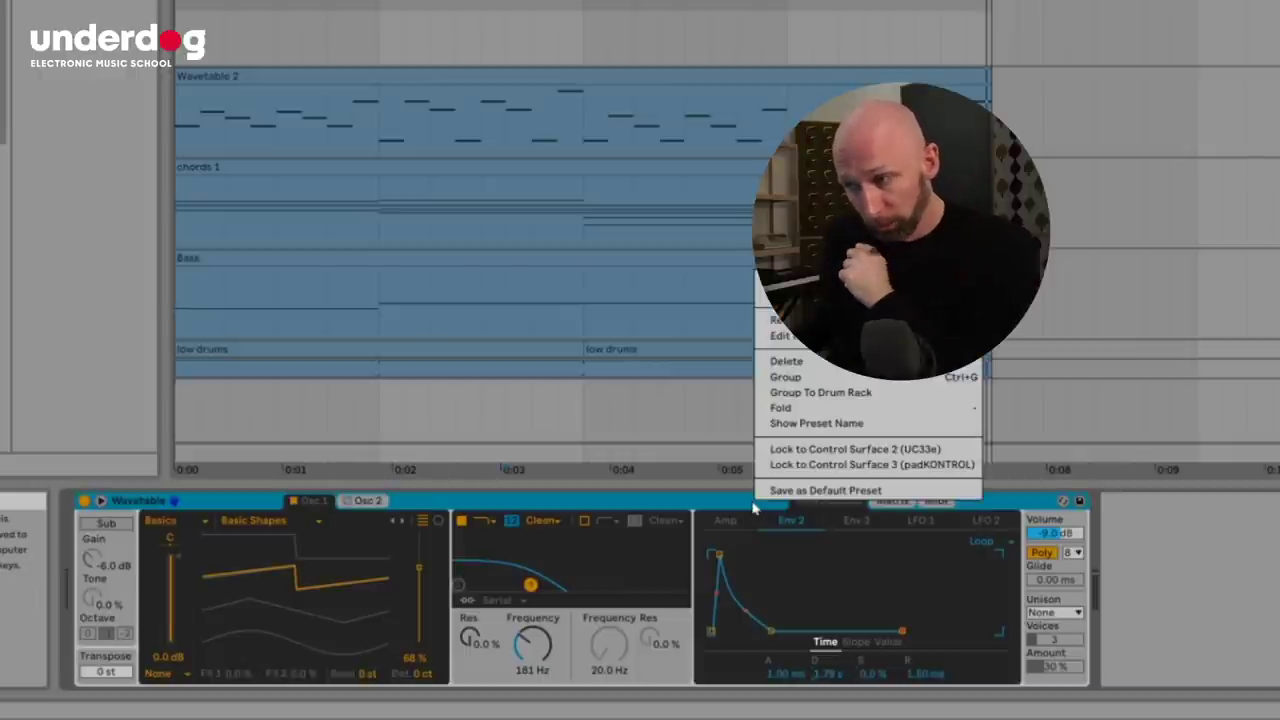
{"action": "left_click", "coordinate": [797, 377]}
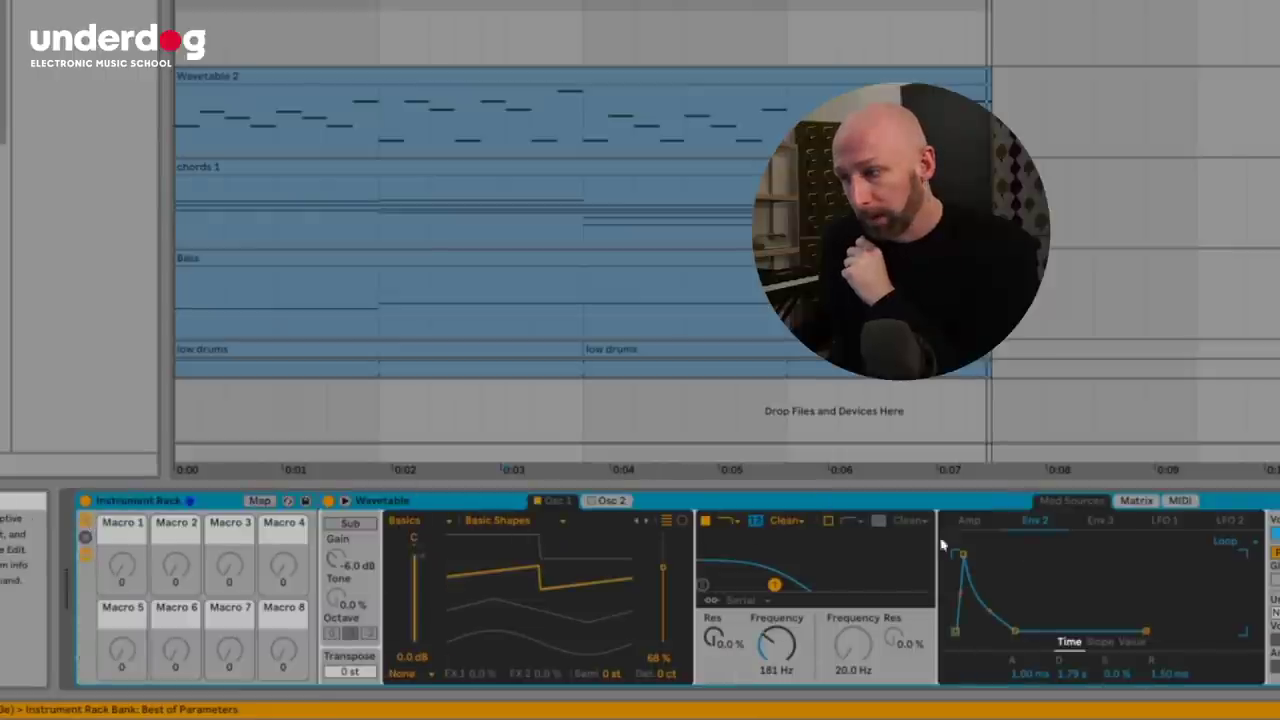
{"action": "right_click", "coordinate": [1064, 678]}
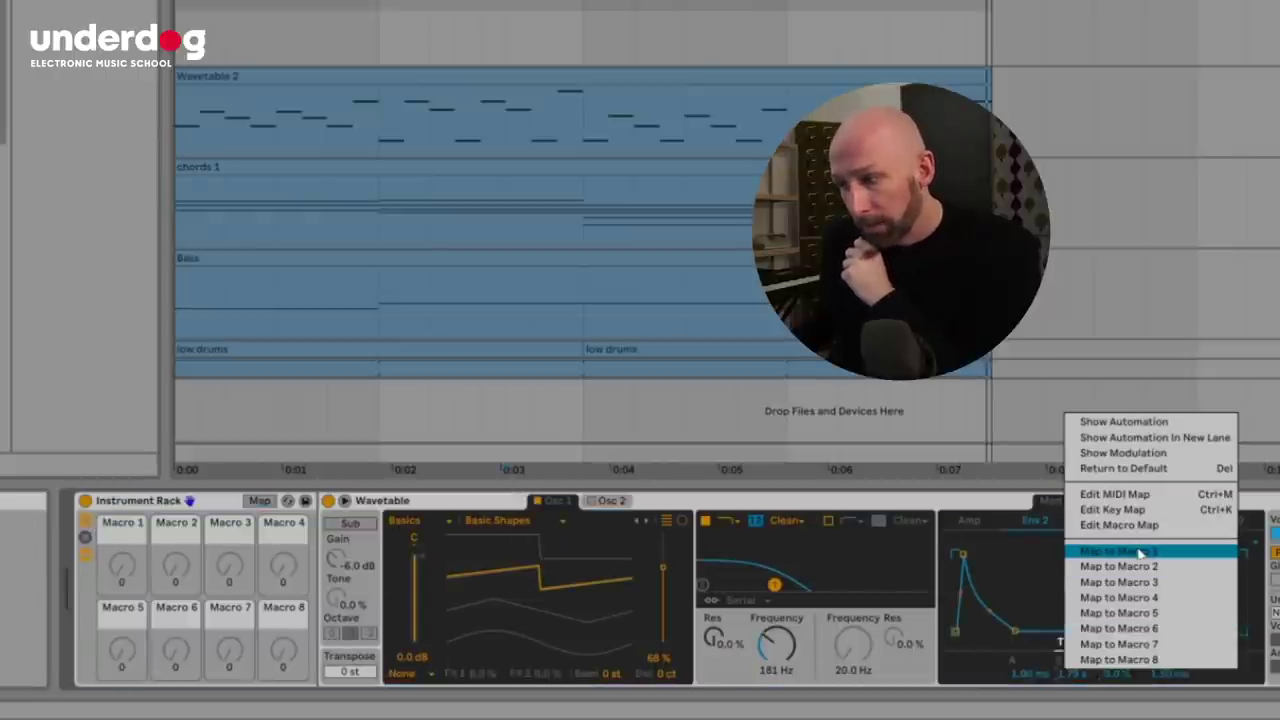
{"action": "left_click", "coordinate": [1140, 553]}
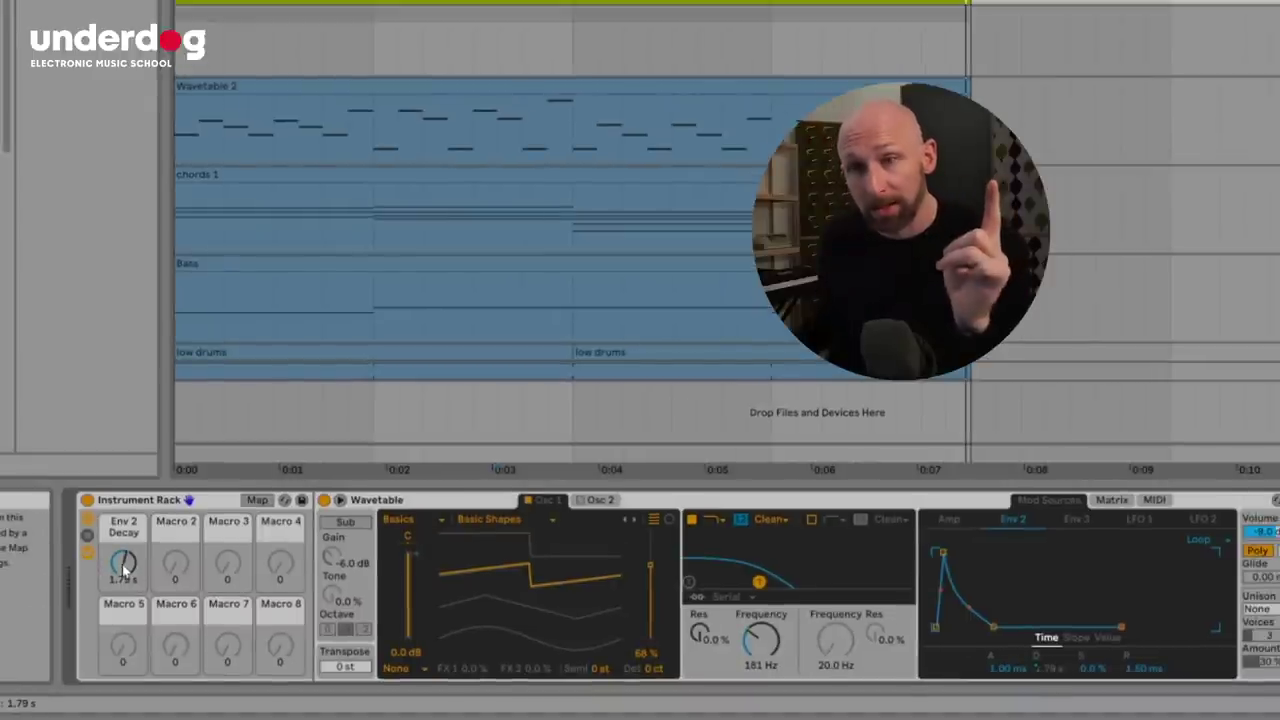
{"action": "left_click", "coordinate": [257, 500]}
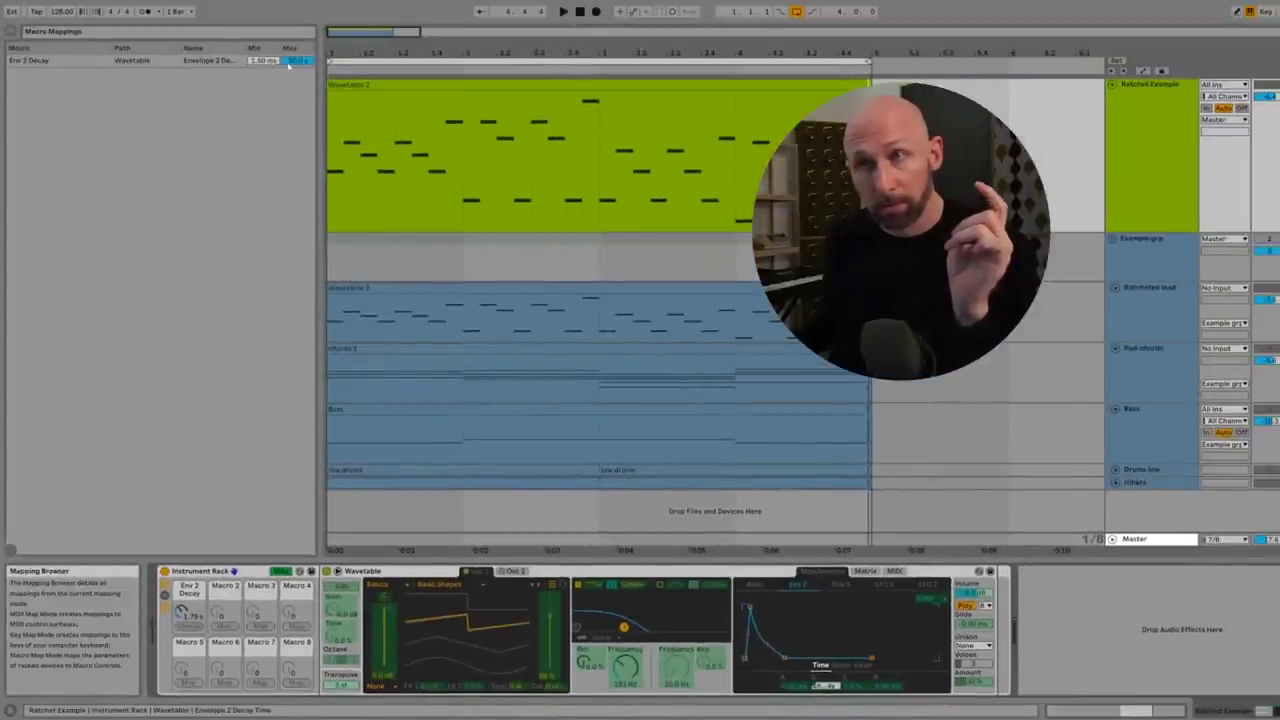
Give the Env 2 Decay macro mapping a higher maximum and a minimum near 60 ms.
{"action": "left_click", "coordinate": [281, 571]}
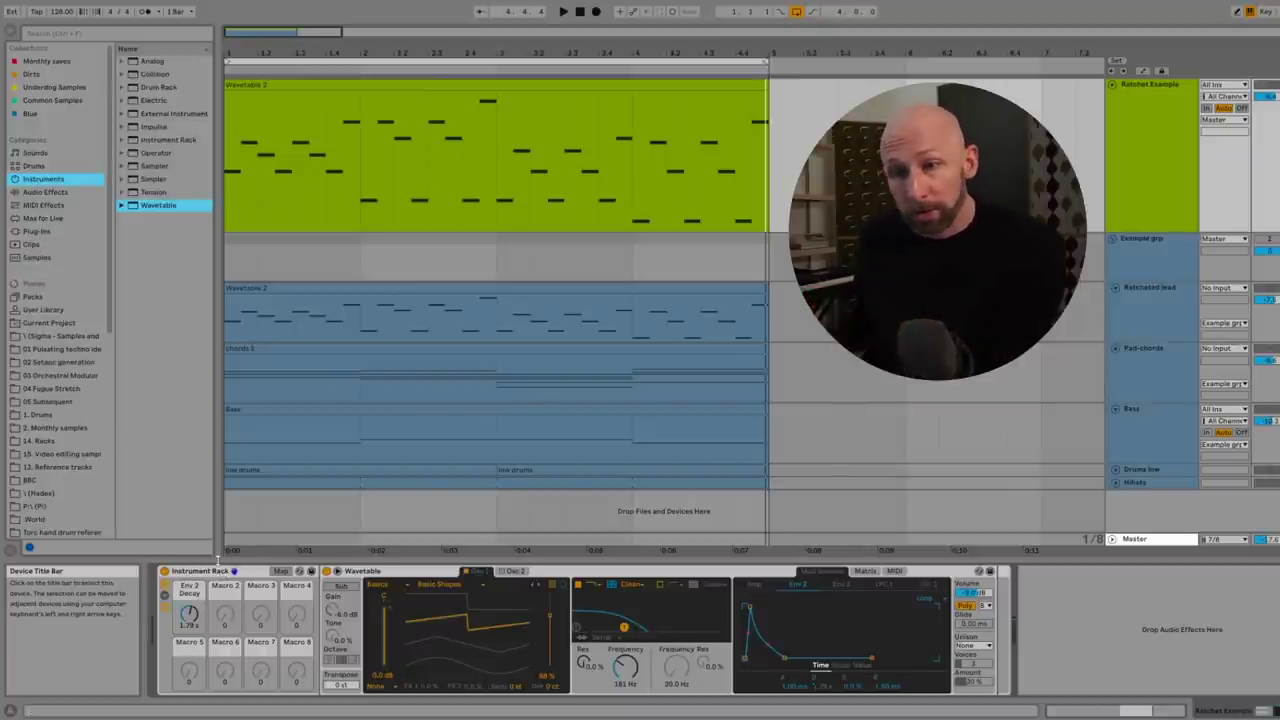
{"action": "left_click", "coordinate": [282, 571]}
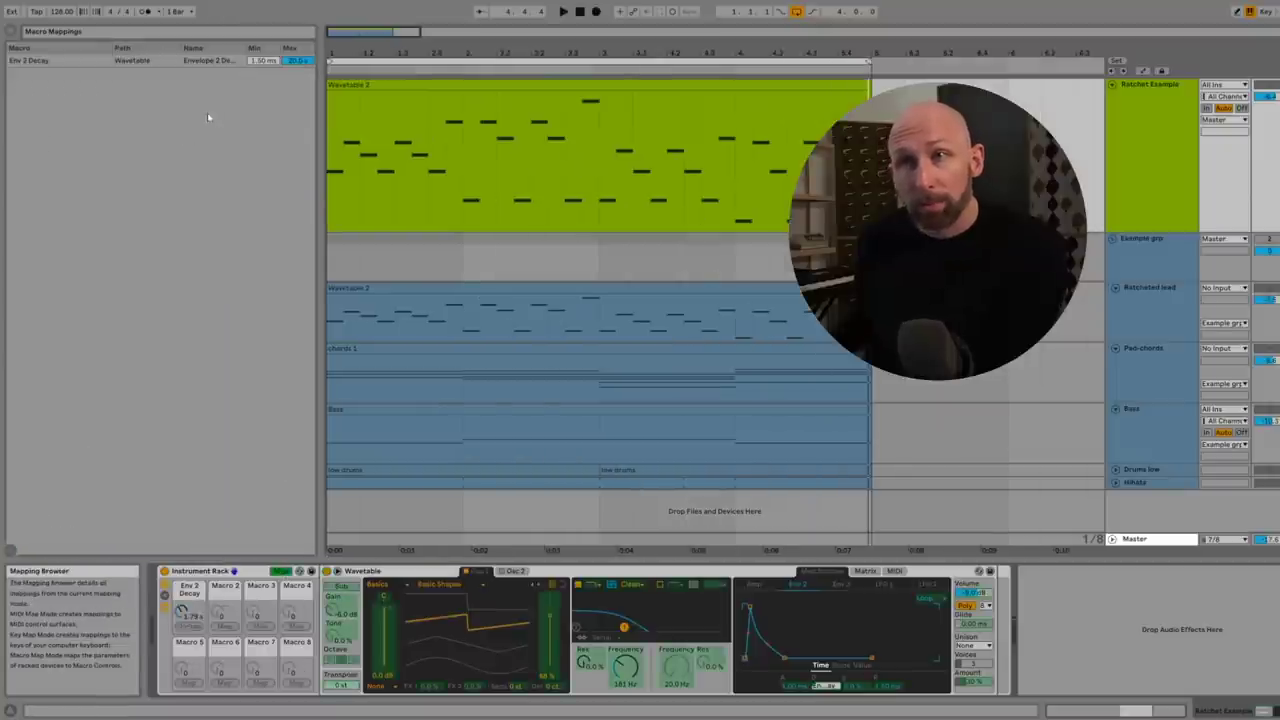
{"action": "left_click", "coordinate": [295, 61]}
{"action": "left_click_drag", "start_coordinate": [295, 61], "coordinate": [295, 45]}
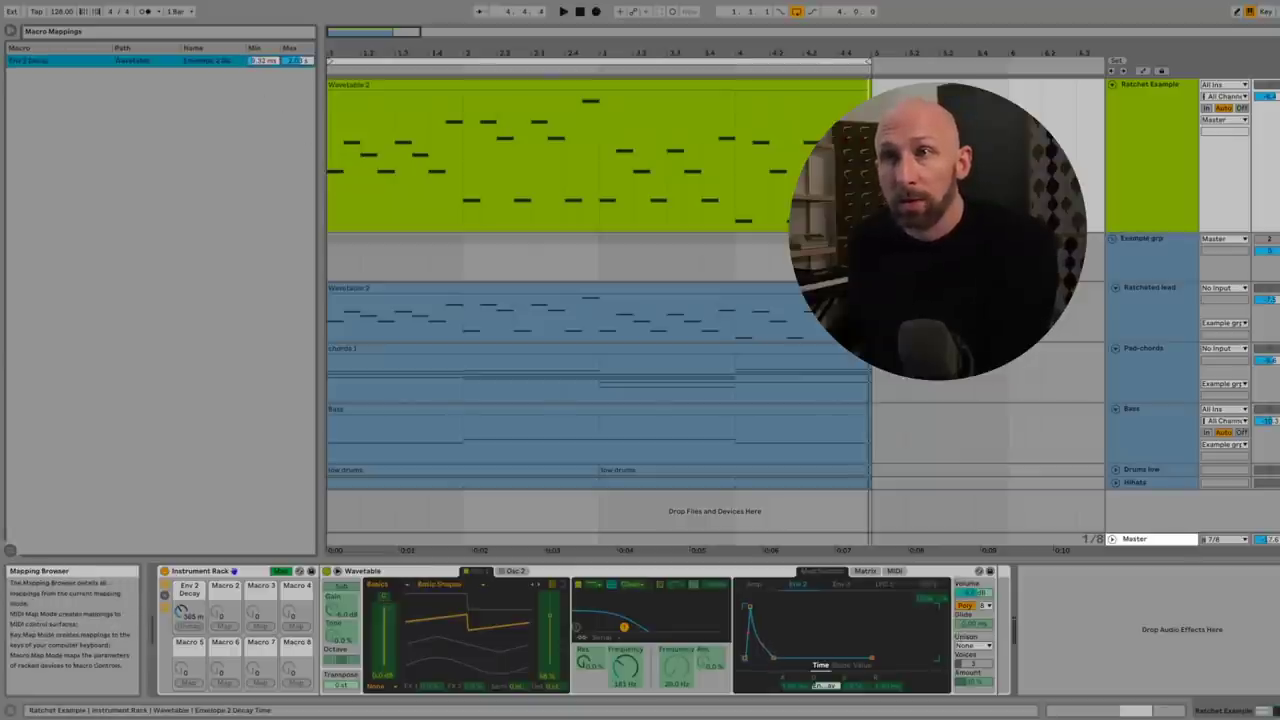
{"action": "left_click_drag", "start_coordinate": [276, 62], "coordinate": [276, 50]}
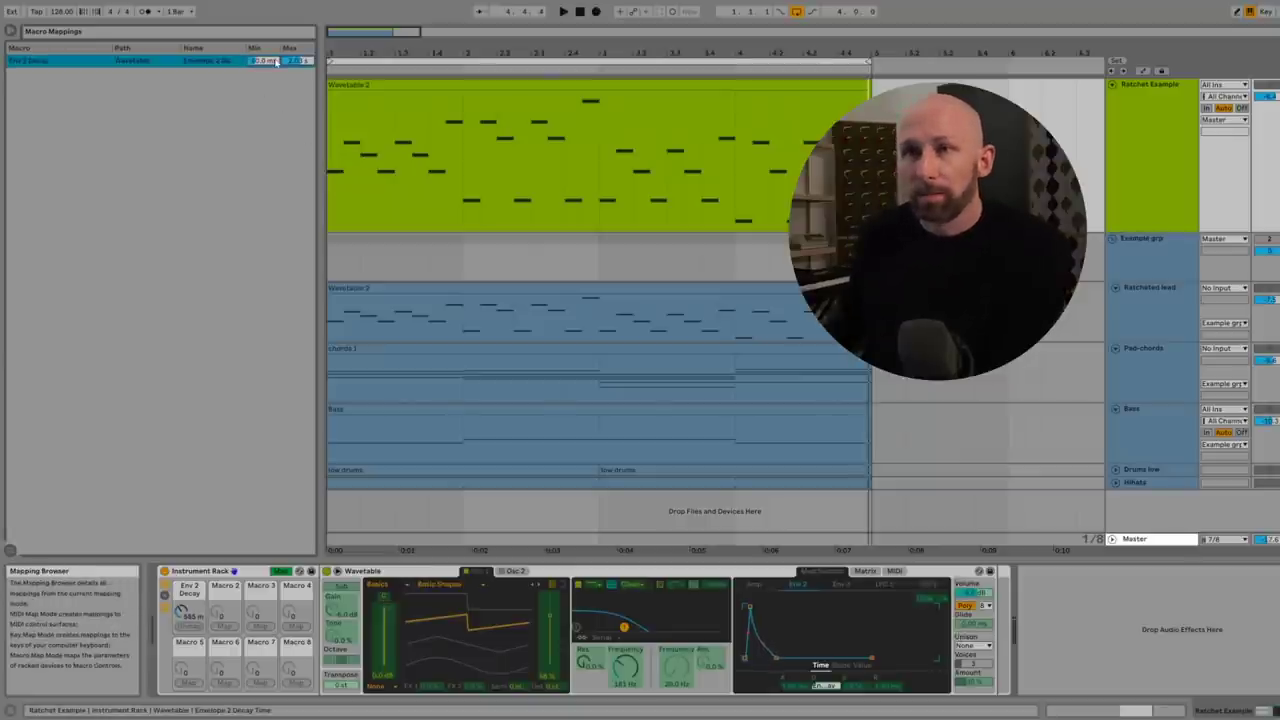
{"action": "left_click", "coordinate": [281, 571]}
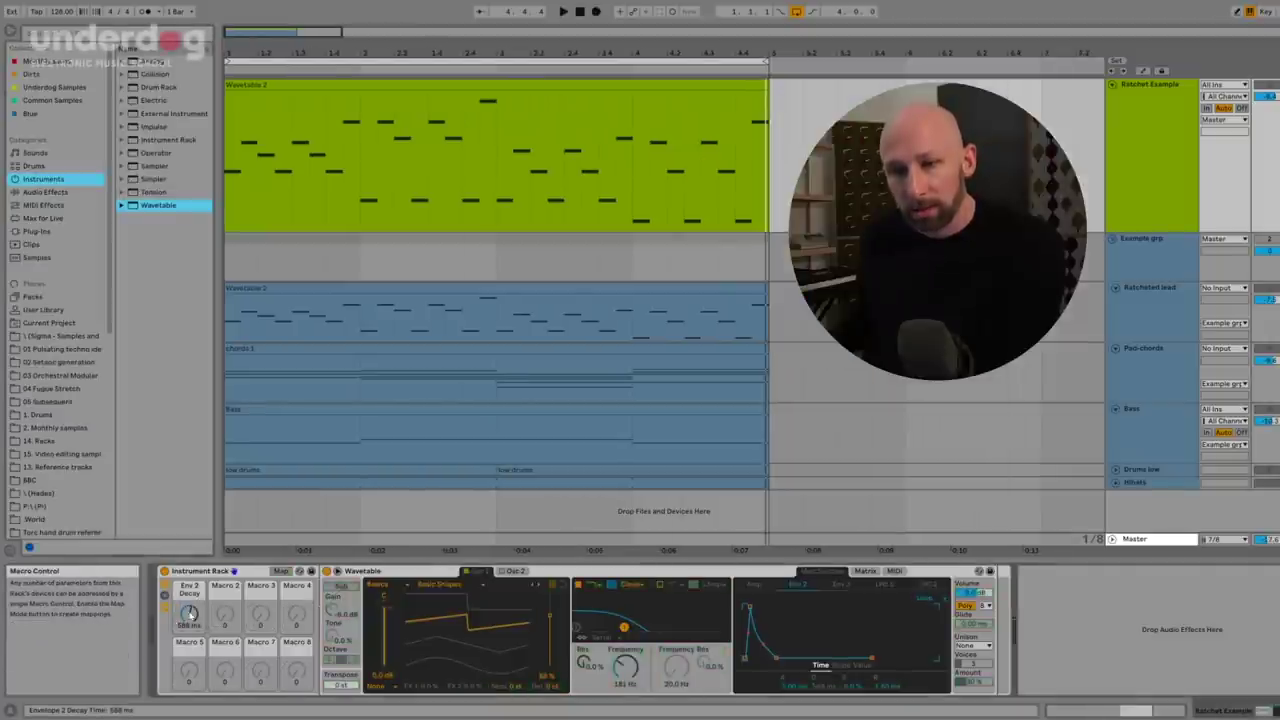
Sweep the Env 2 Decay macro between 1.55 s and 333 ms while playing, ending near 124 ms.
{"action": "left_click_drag", "start_coordinate": [189, 613], "coordinate": [189, 598]}
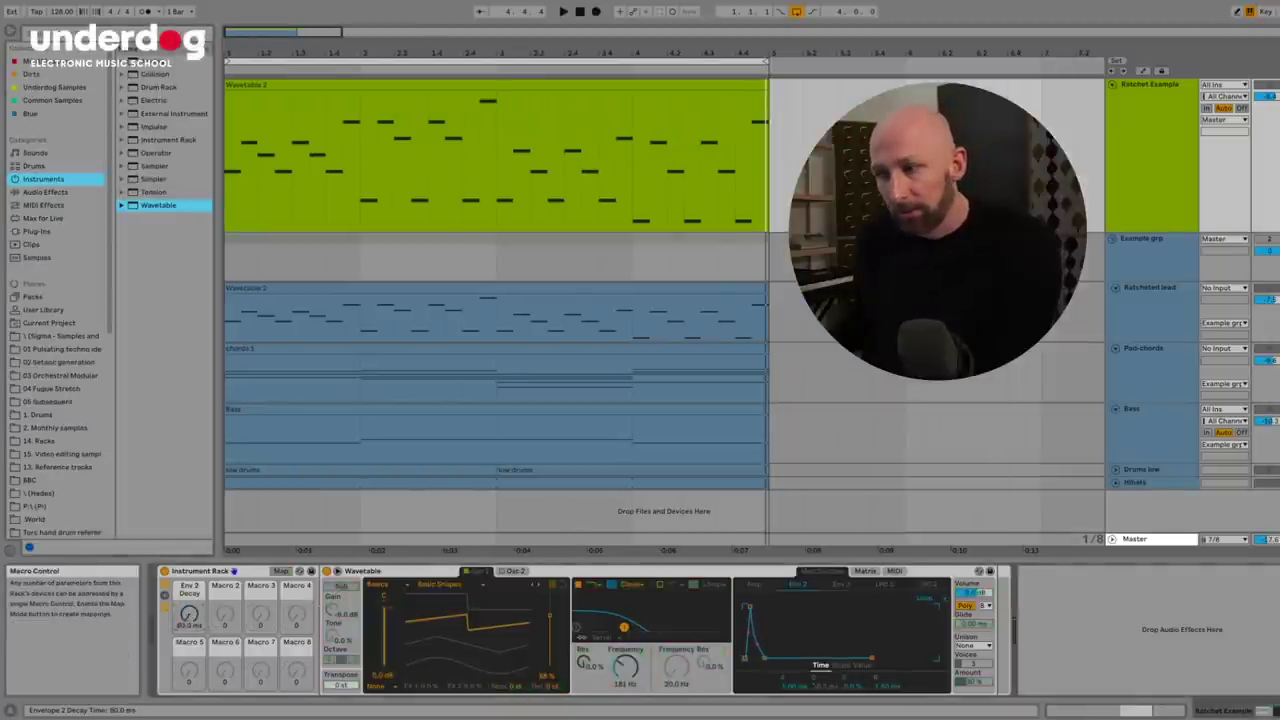
{"action": "left_click_drag", "start_coordinate": [189, 613], "coordinate": [189, 610]}
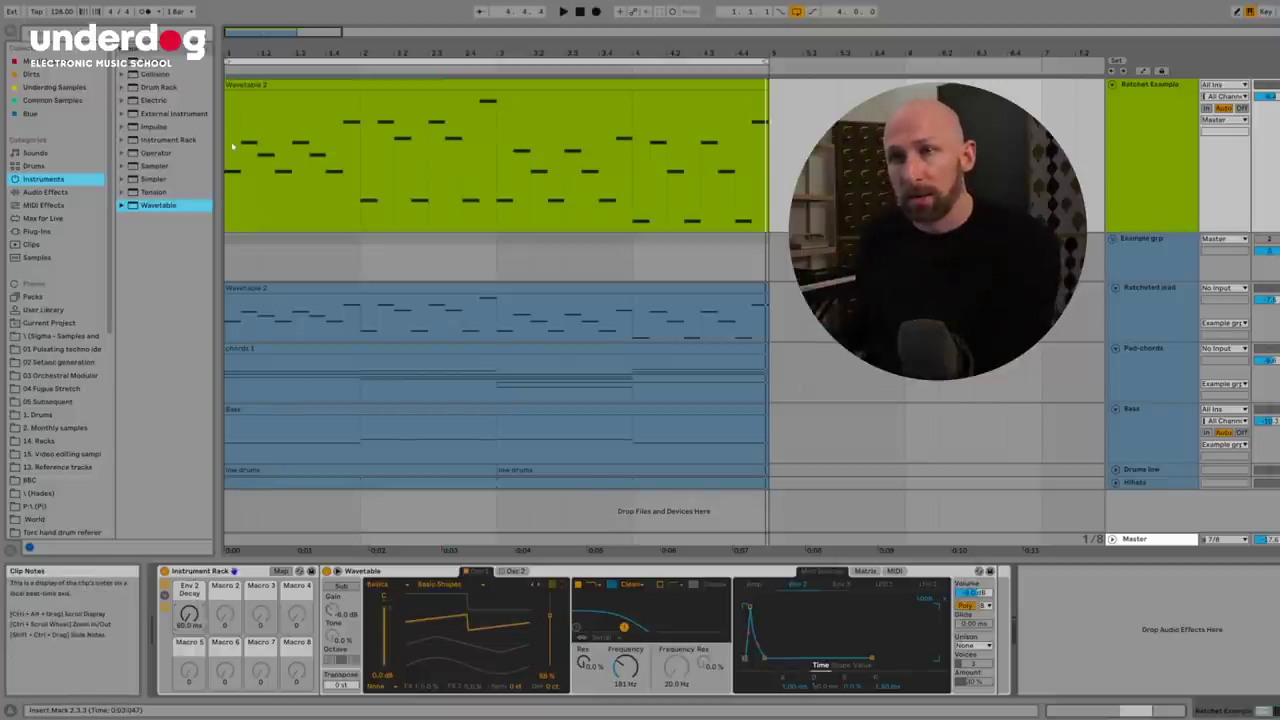
{"action": "key", "text": "space"}
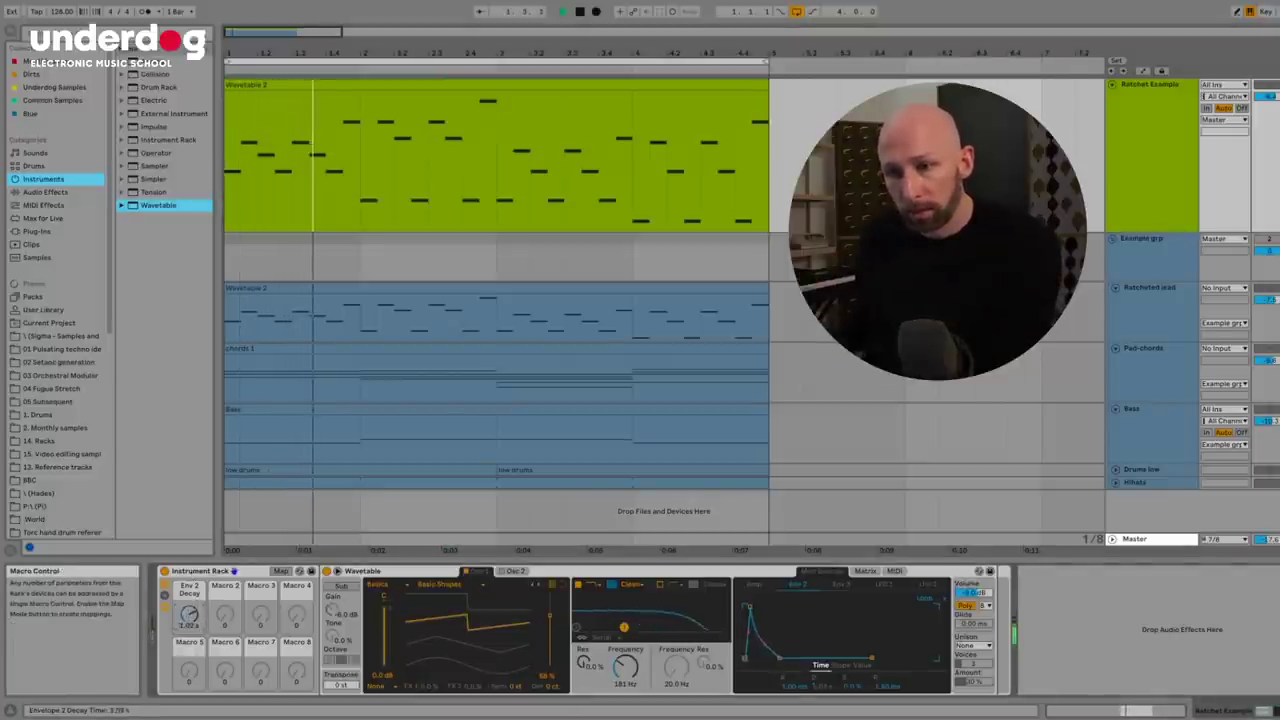
{"action": "left_click_drag", "start_coordinate": [189, 614], "coordinate": [189, 644]}
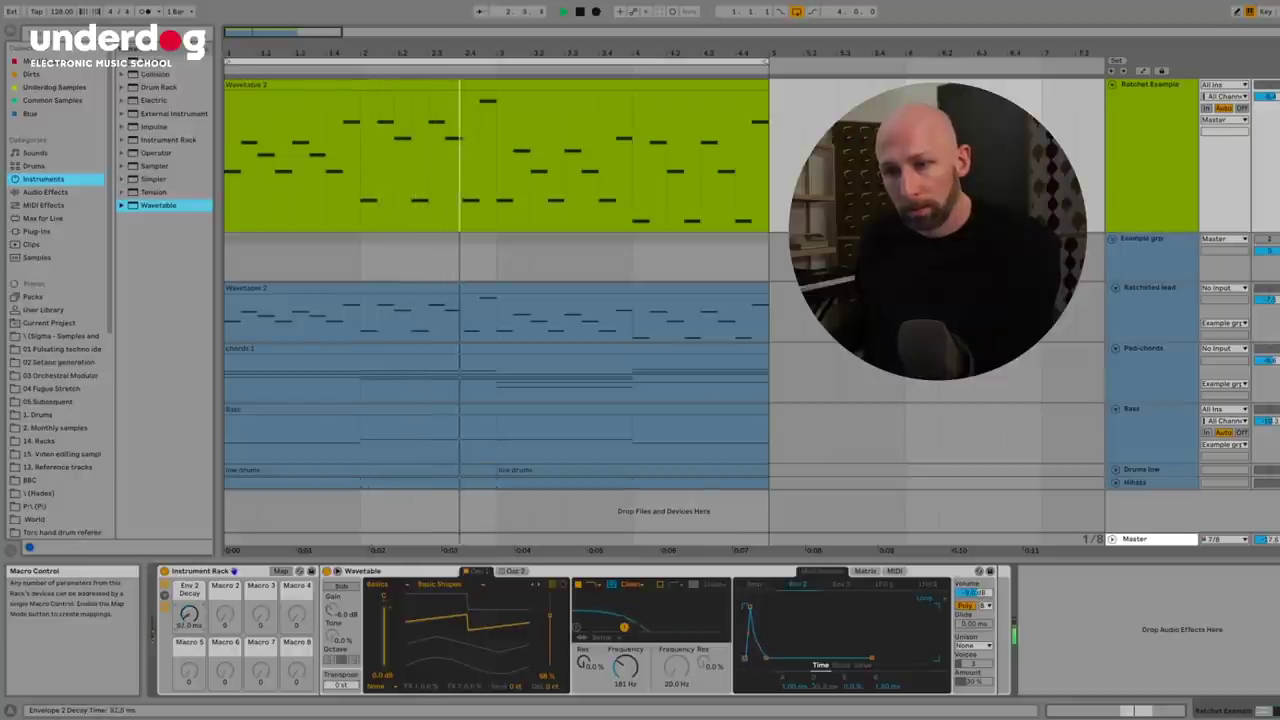
{"action": "mouse_move", "coordinate": [189, 614]}
{"action": "left_mouse_down"}
{"action": "mouse_move", "coordinate": [189, 582]}
{"action": "mouse_move", "coordinate": [192, 617]}
{"action": "left_mouse_up"}
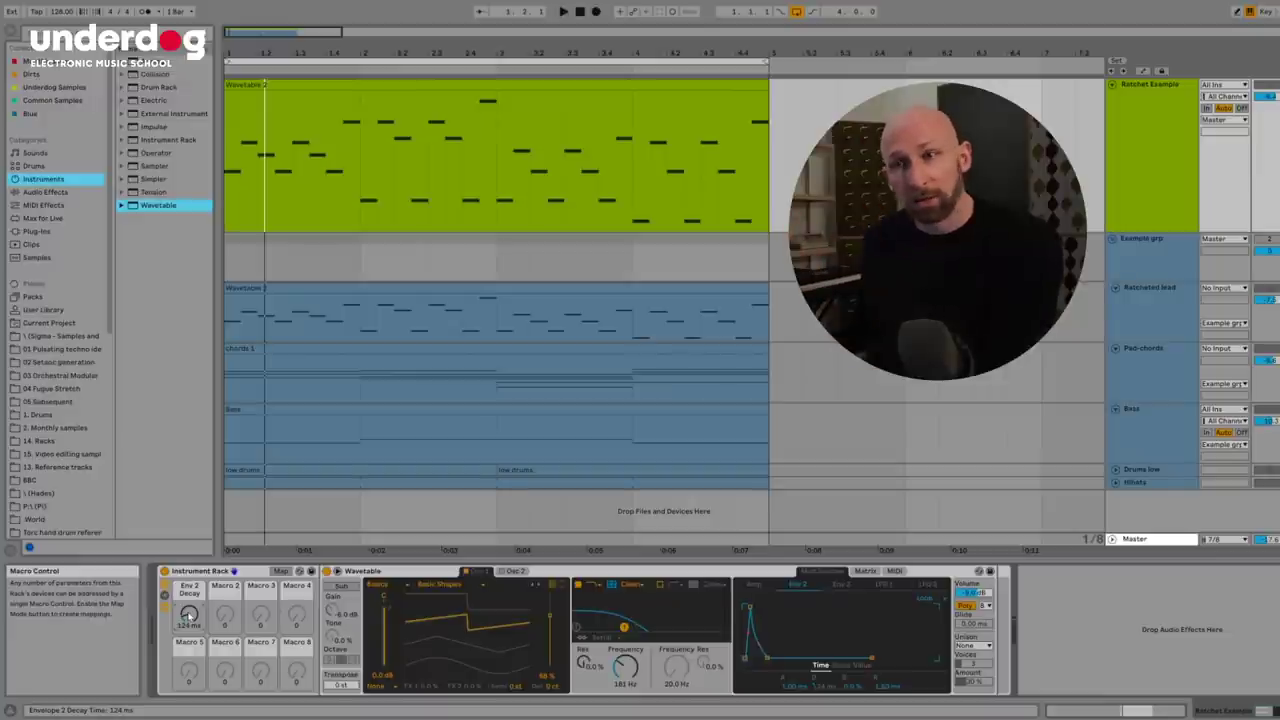
Show Env 2 Decay macro automation on a taller lead track and draw a flat long-decay line.
{"action": "right_click", "coordinate": [188, 614]}
{"action": "left_click", "coordinate": [215, 418]}
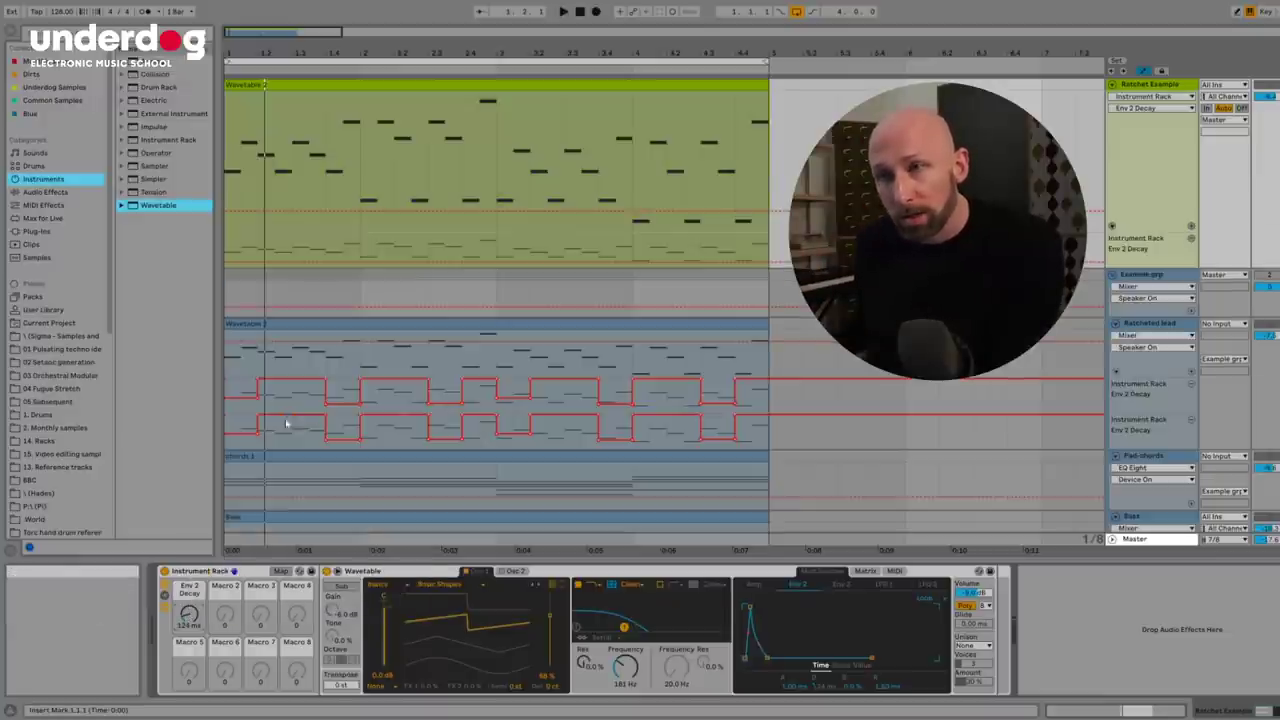
{"action": "left_click_drag", "start_coordinate": [1120, 266], "coordinate": [1153, 480]}
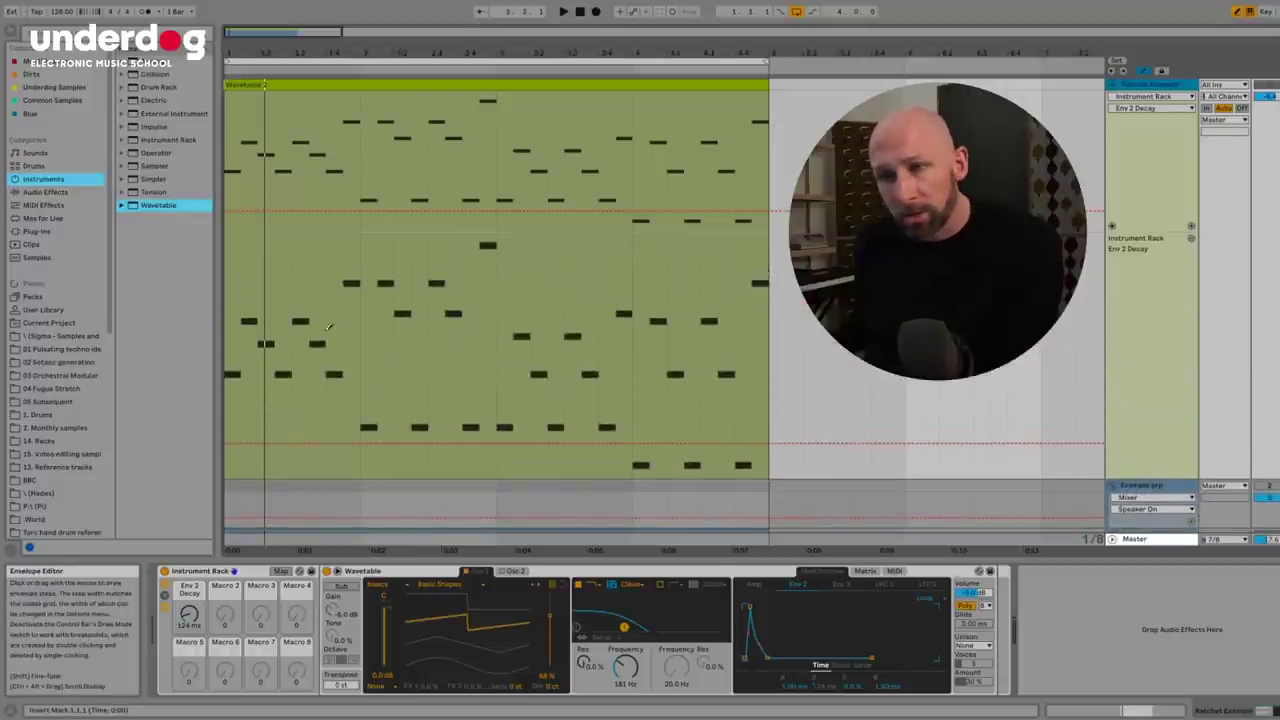
{"action": "left_click_drag", "start_coordinate": [242, 238], "coordinate": [836, 234]}
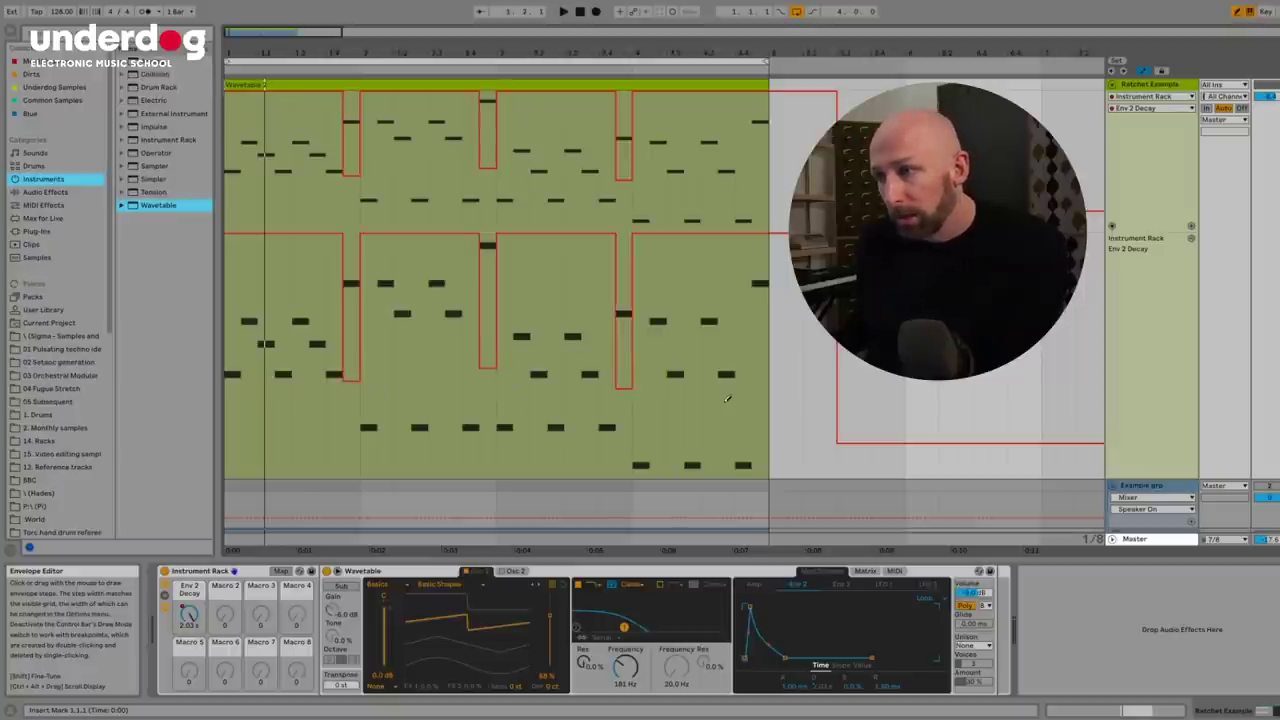
Draw short-decay dips across the clip during playback, including steps near 158 ms, 402 ms and 119 ms.
{"action": "left_click_drag", "start_coordinate": [768, 420], "coordinate": [786, 433]}
{"action": "key", "text": "space"}
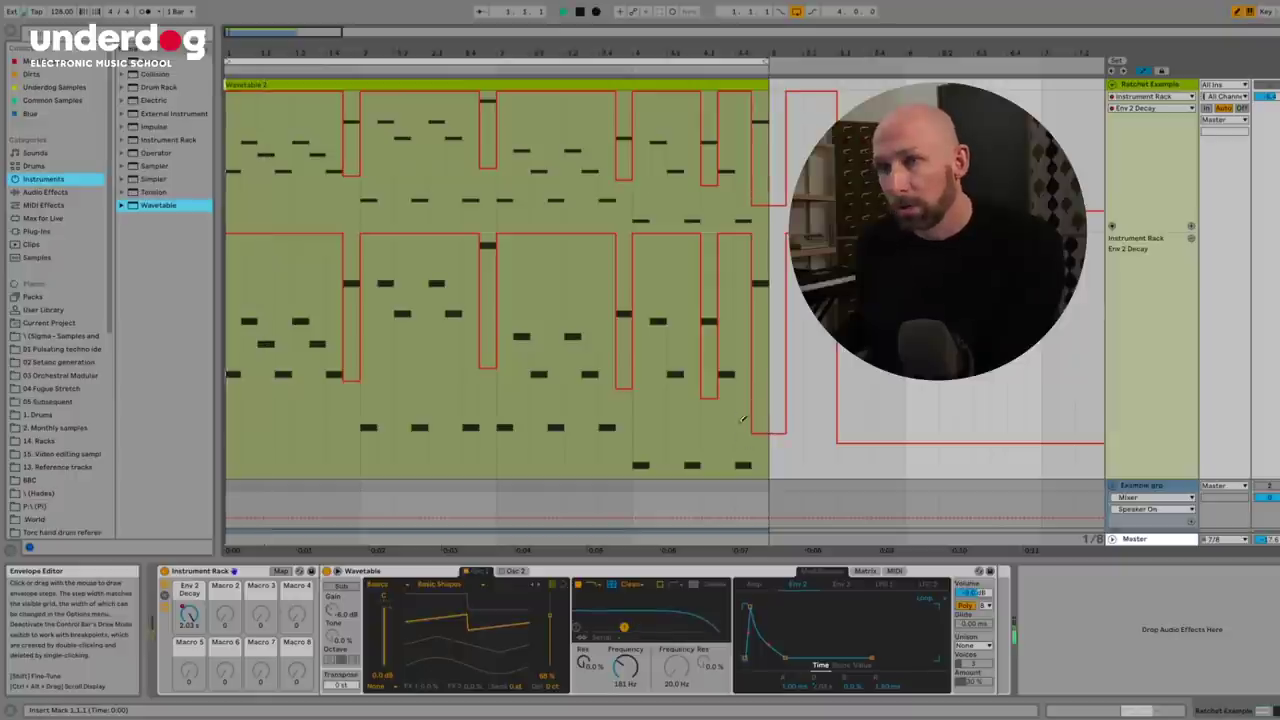
{"action": "left_click", "coordinate": [437, 358]}
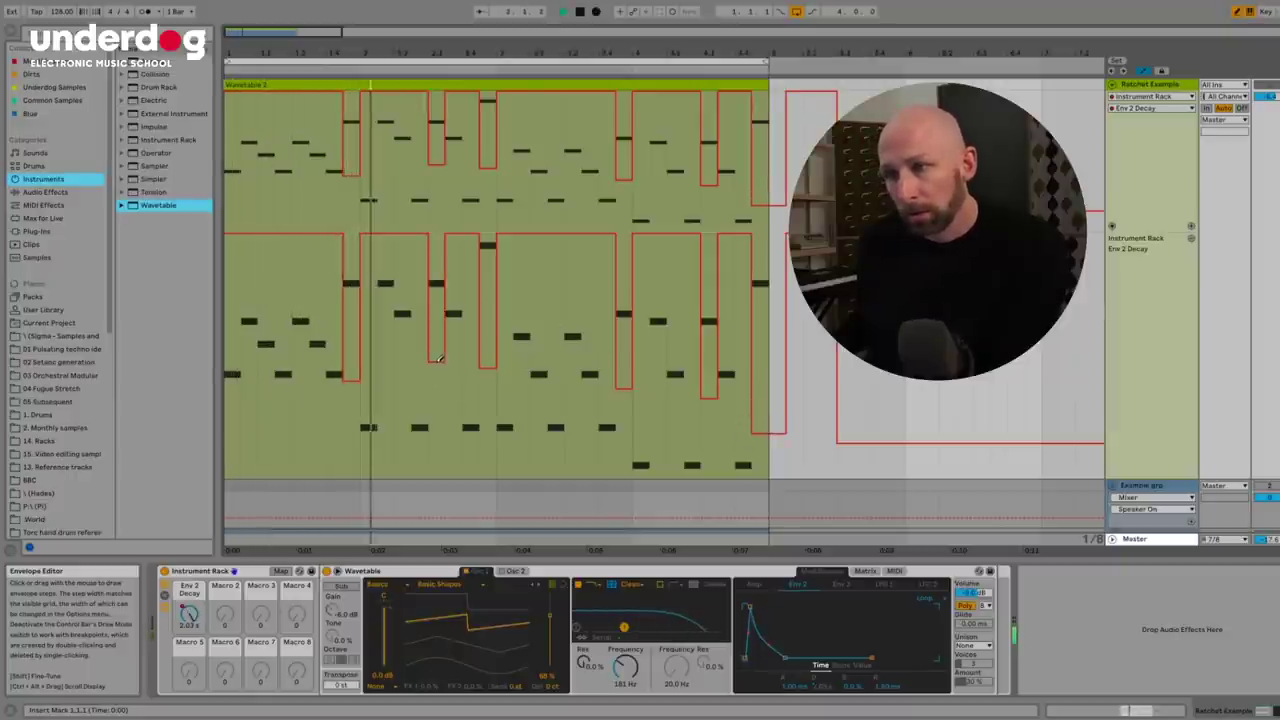
{"action": "left_click", "coordinate": [572, 452]}
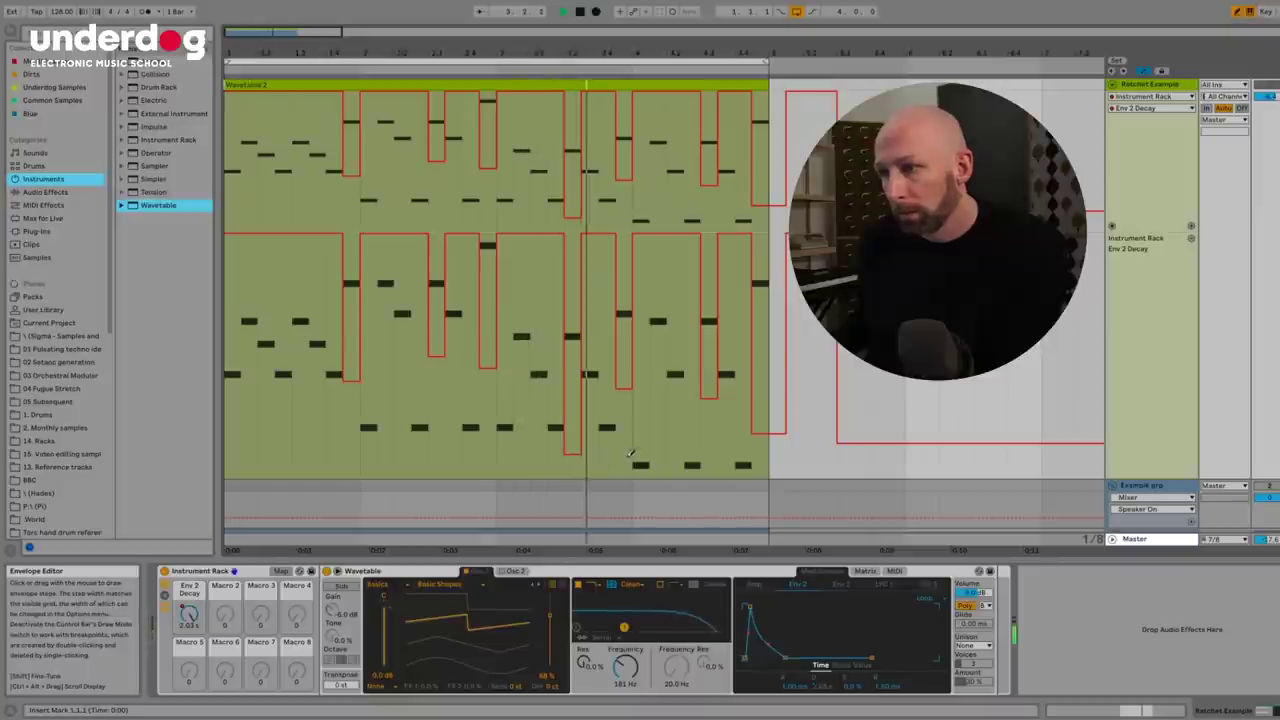
{"action": "left_click", "coordinate": [624, 436]}
{"action": "left_click", "coordinate": [708, 420]}
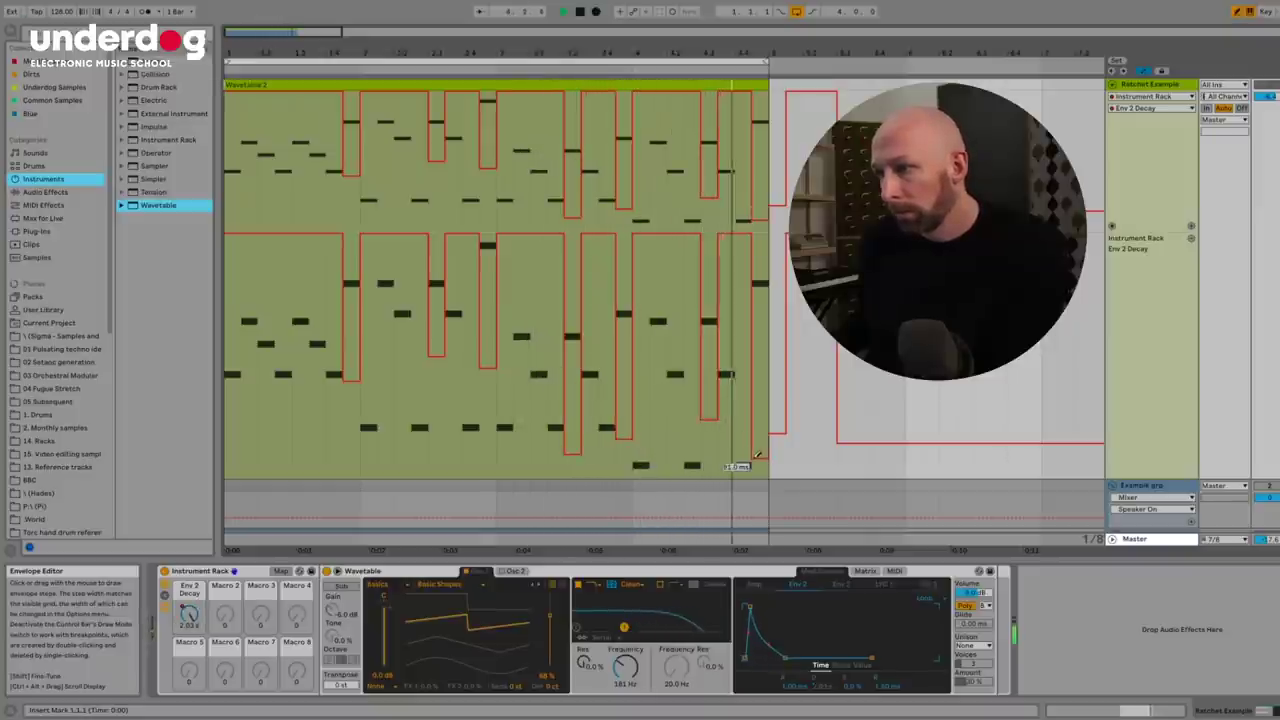
{"action": "left_click", "coordinate": [760, 457]}
{"action": "left_click", "coordinate": [437, 458]}
{"action": "left_click", "coordinate": [352, 430]}
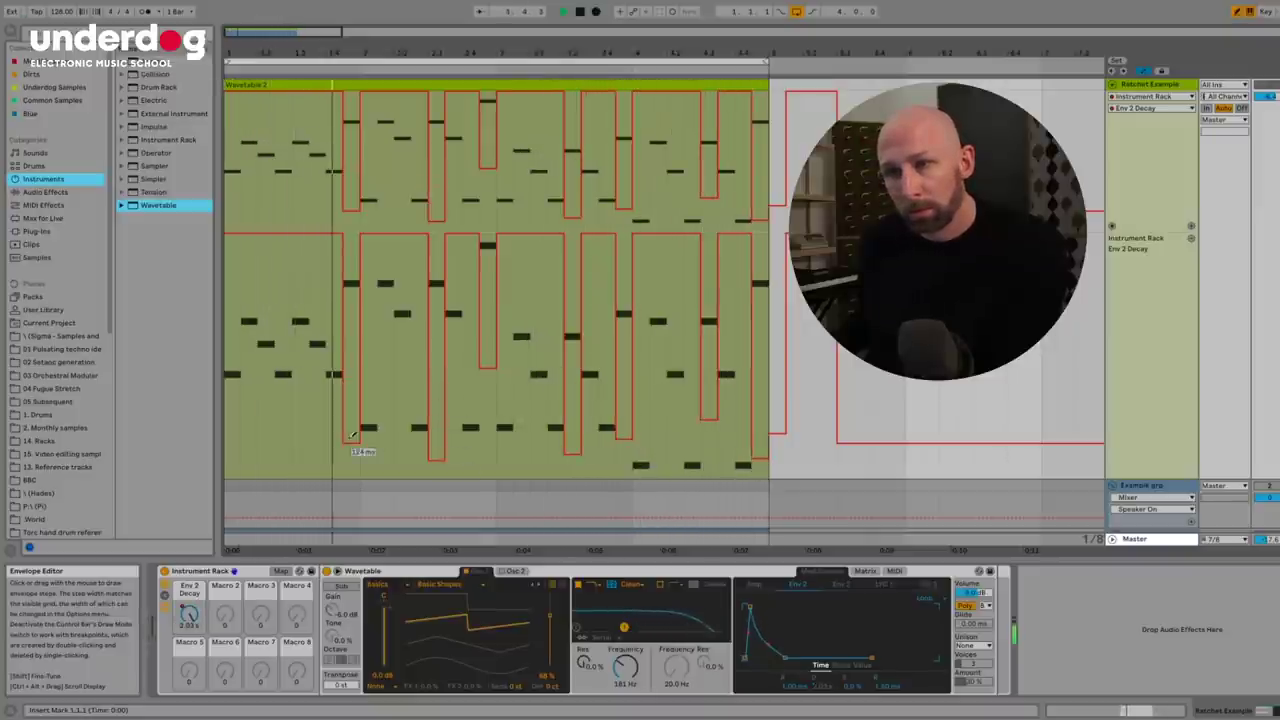
{"action": "left_click", "coordinate": [488, 437]}
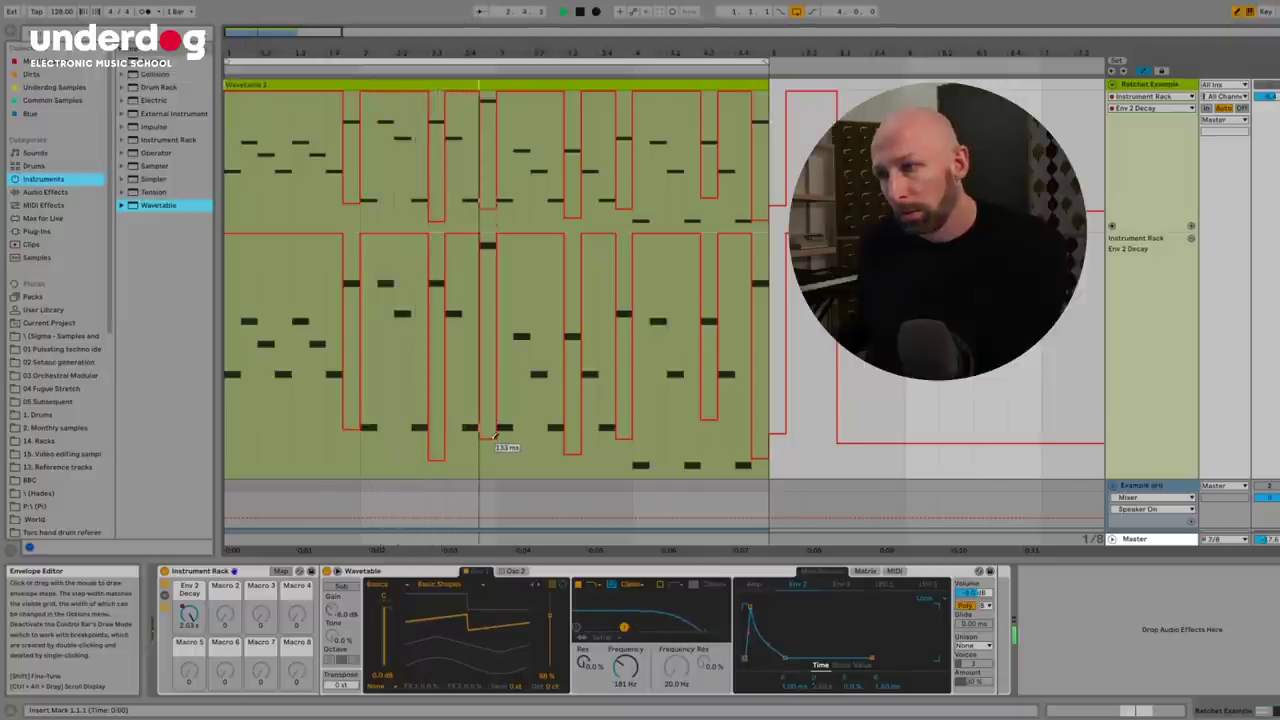
{"action": "left_click", "coordinate": [662, 368]}
{"action": "mouse_move", "coordinate": [663, 420]}
{"action": "left_mouse_down"}
{"action": "mouse_move", "coordinate": [684, 440]}
{"action": "mouse_move", "coordinate": [700, 420]}
{"action": "mouse_move", "coordinate": [708, 320]}
{"action": "mouse_move", "coordinate": [737, 277]}
{"action": "left_mouse_up"}
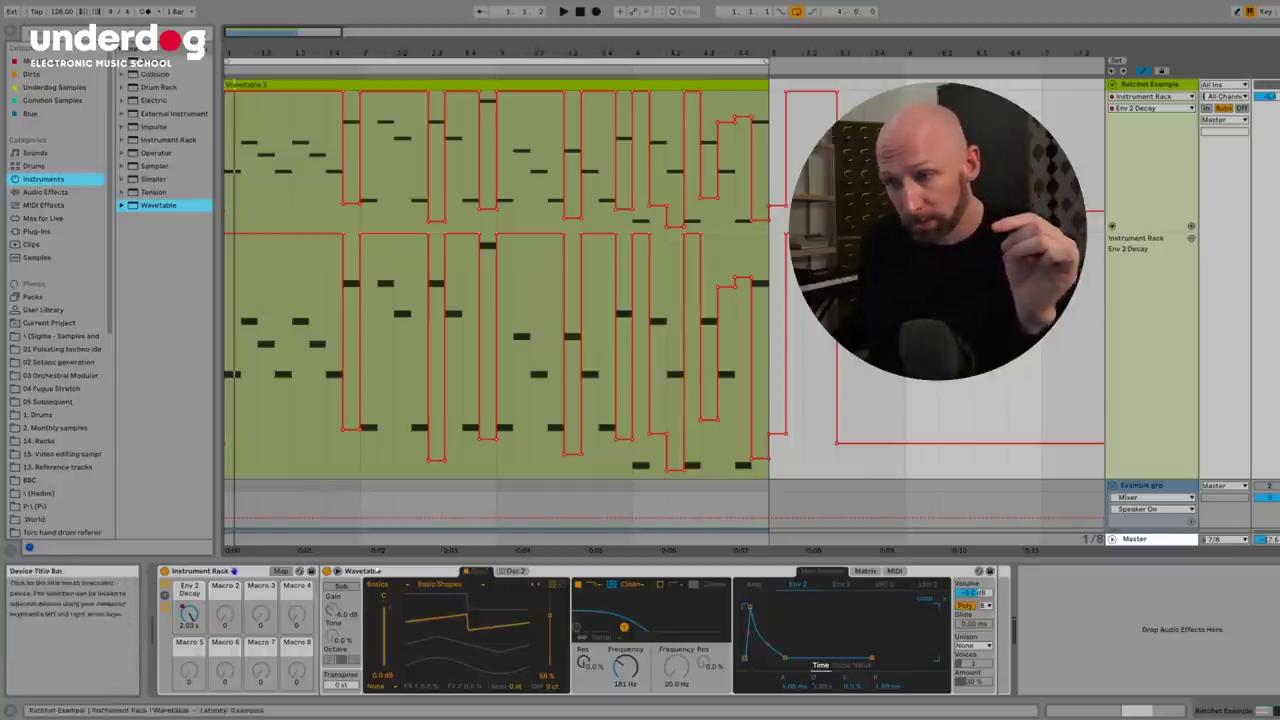
Expand the Wavetable editor, widen the browser, and list the Audio Effects category.
{"action": "left_click", "coordinate": [979, 571]}
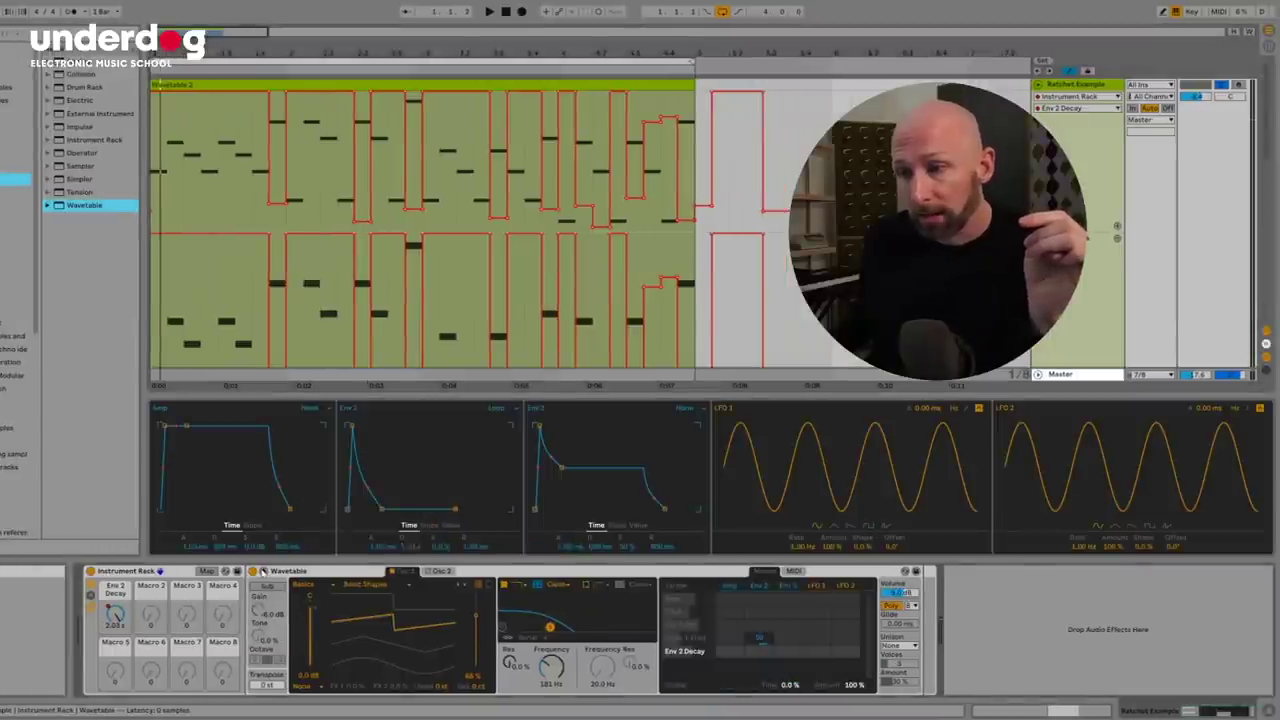
{"action": "left_click_drag", "start_coordinate": [390, 398], "coordinate": [450, 64]}
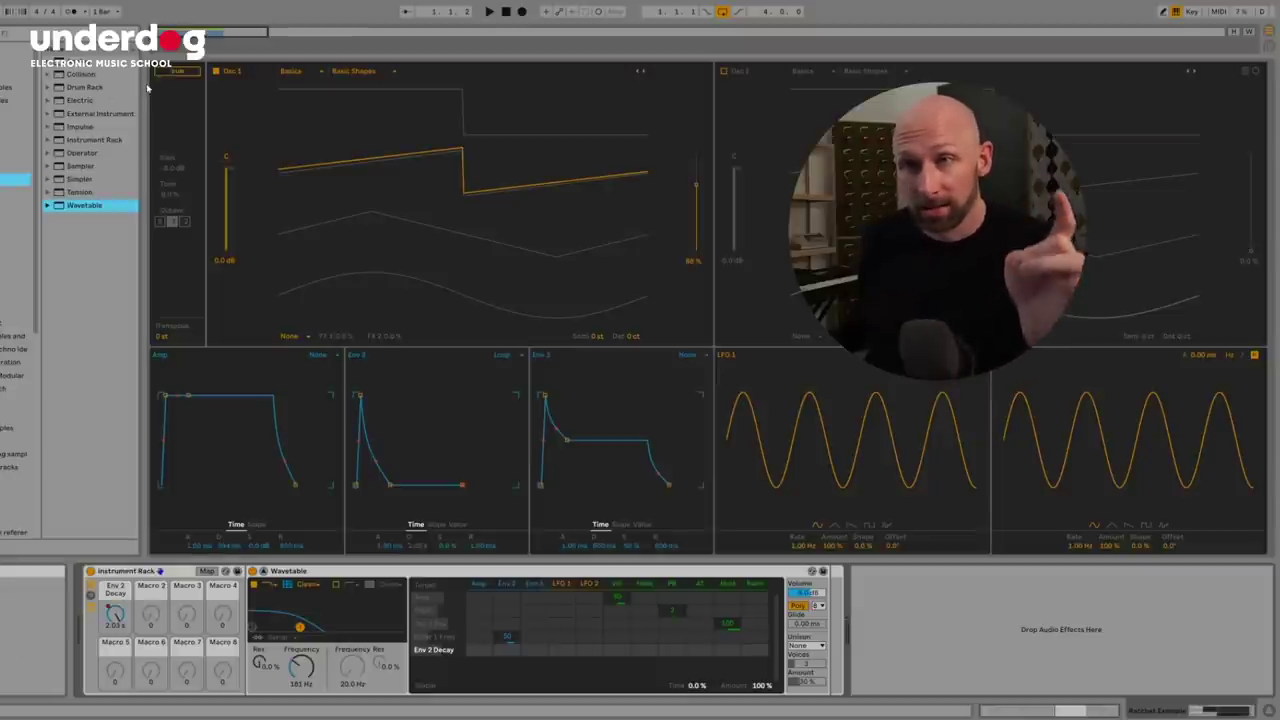
{"action": "left_click_drag", "start_coordinate": [143, 82], "coordinate": [157, 82]}
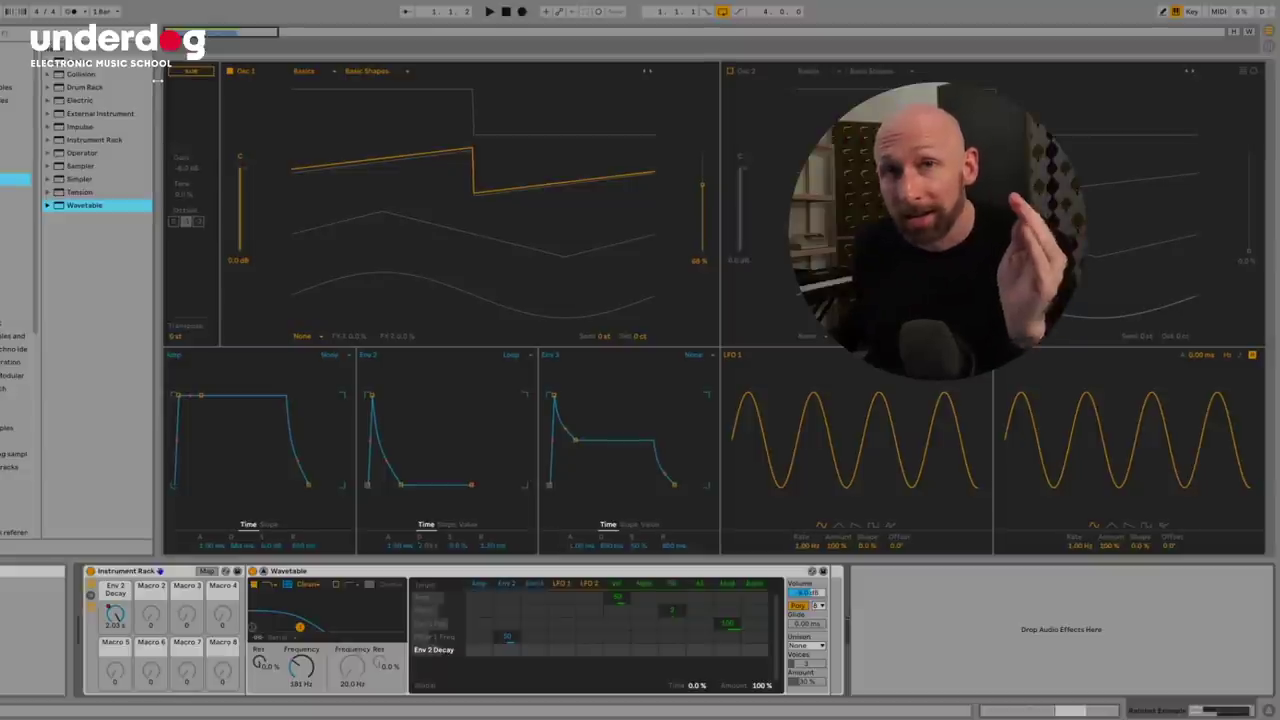
{"action": "left_click_drag", "start_coordinate": [157, 82], "coordinate": [164, 80]}
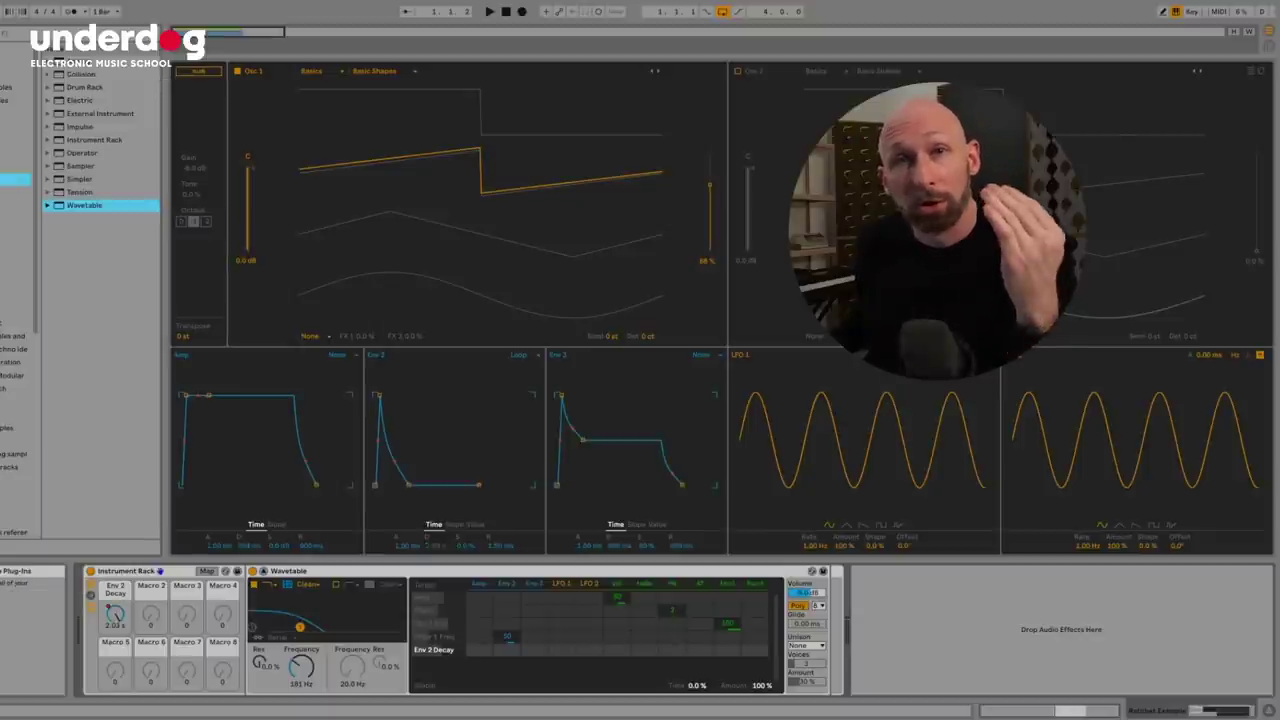
{"action": "left_click", "coordinate": [12, 191]}
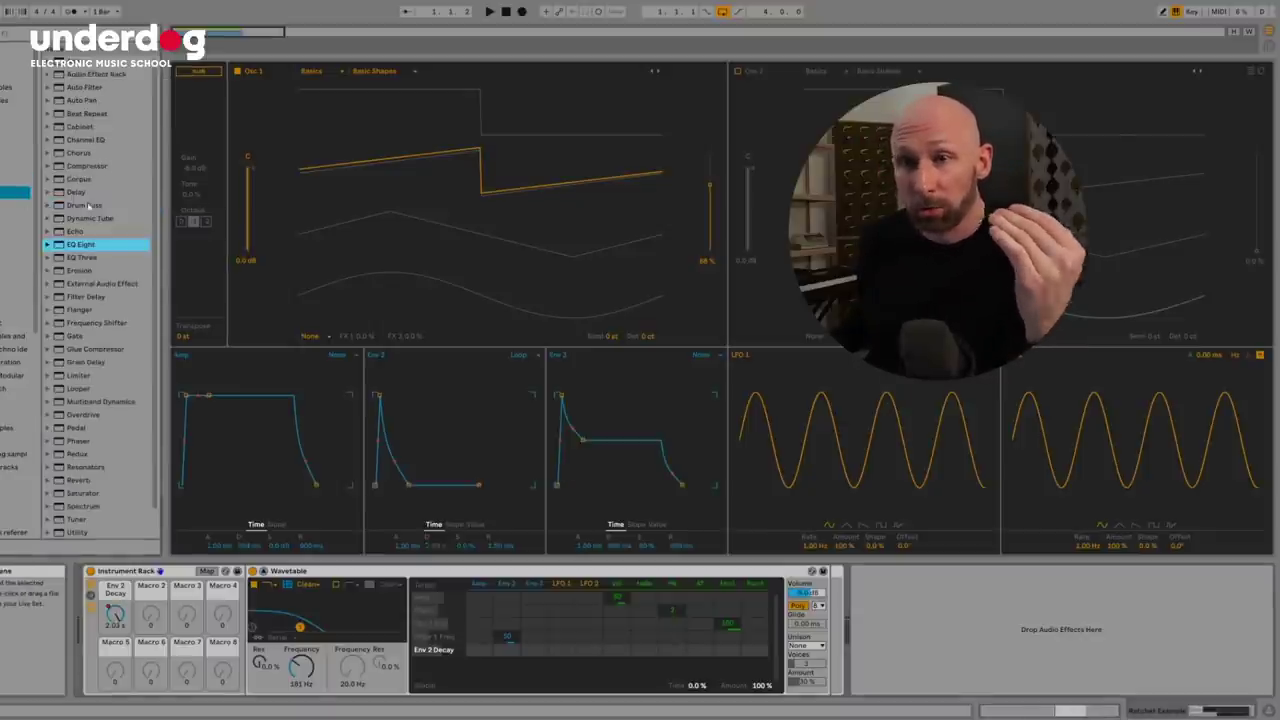
Add a Delay after Wavetable with 35% dry/wet and 38% feedback.
{"action": "left_click_drag", "start_coordinate": [75, 191], "coordinate": [947, 661]}
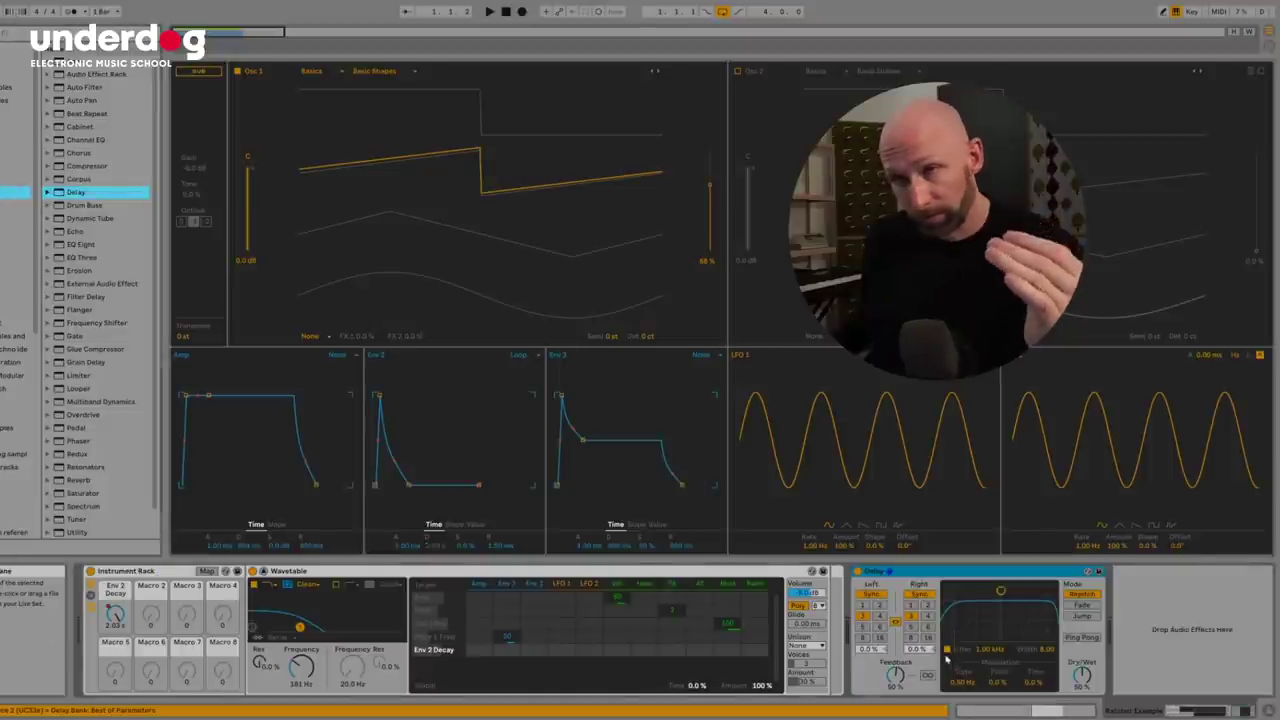
{"action": "left_click_drag", "start_coordinate": [1082, 676], "coordinate": [1082, 700]}
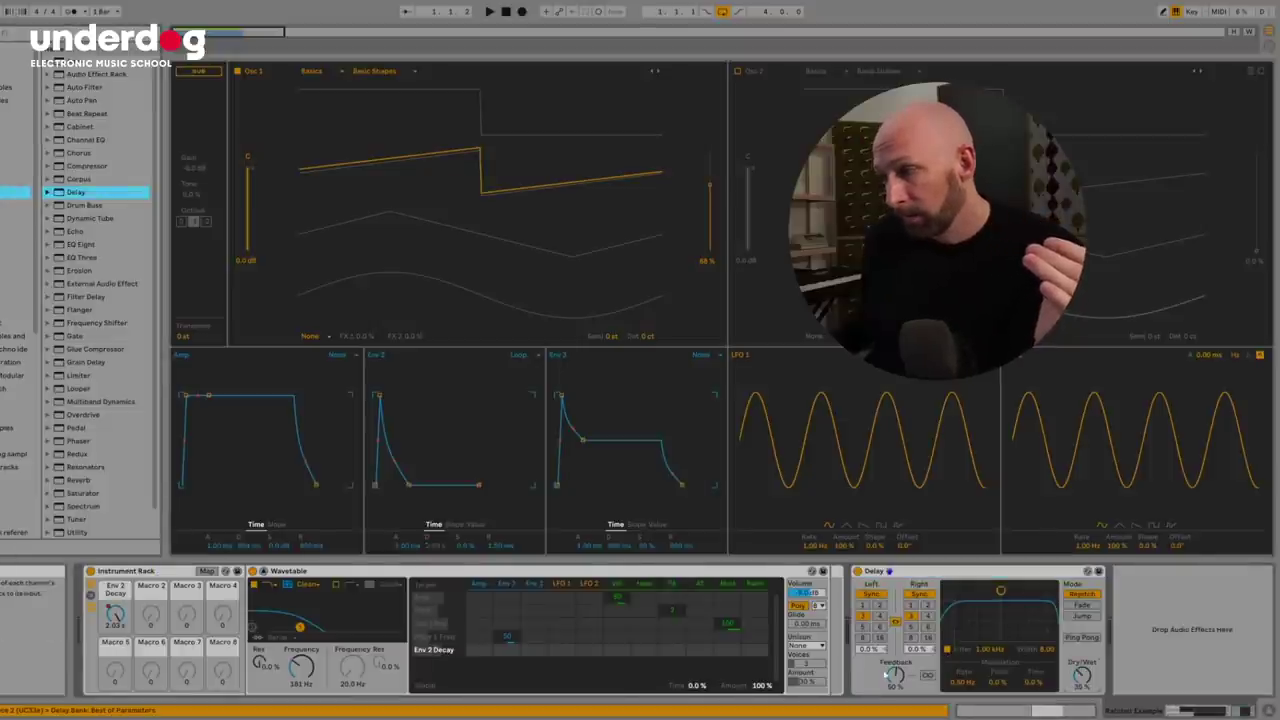
{"action": "left_click_drag", "start_coordinate": [895, 674], "coordinate": [895, 677]}
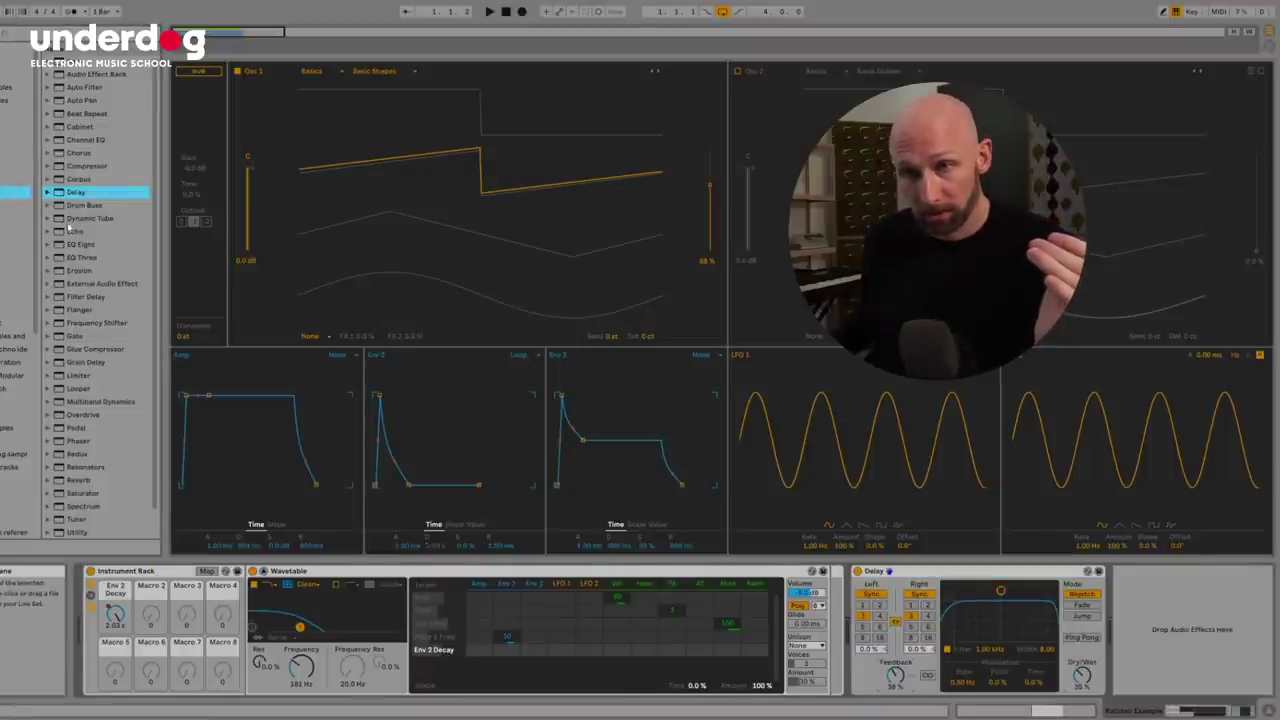
Add a Reverb after the Delay at 27% dry/wet and collapse Wavetable's expanded view.
{"action": "scroll", "coordinate": [77, 410], "scroll_direction": "down", "scroll_amount": 1}
{"action": "left_click_drag", "start_coordinate": [77, 452], "coordinate": [1190, 629]}
{"action": "left_click_drag", "start_coordinate": [1179, 676], "coordinate": [1179, 690]}
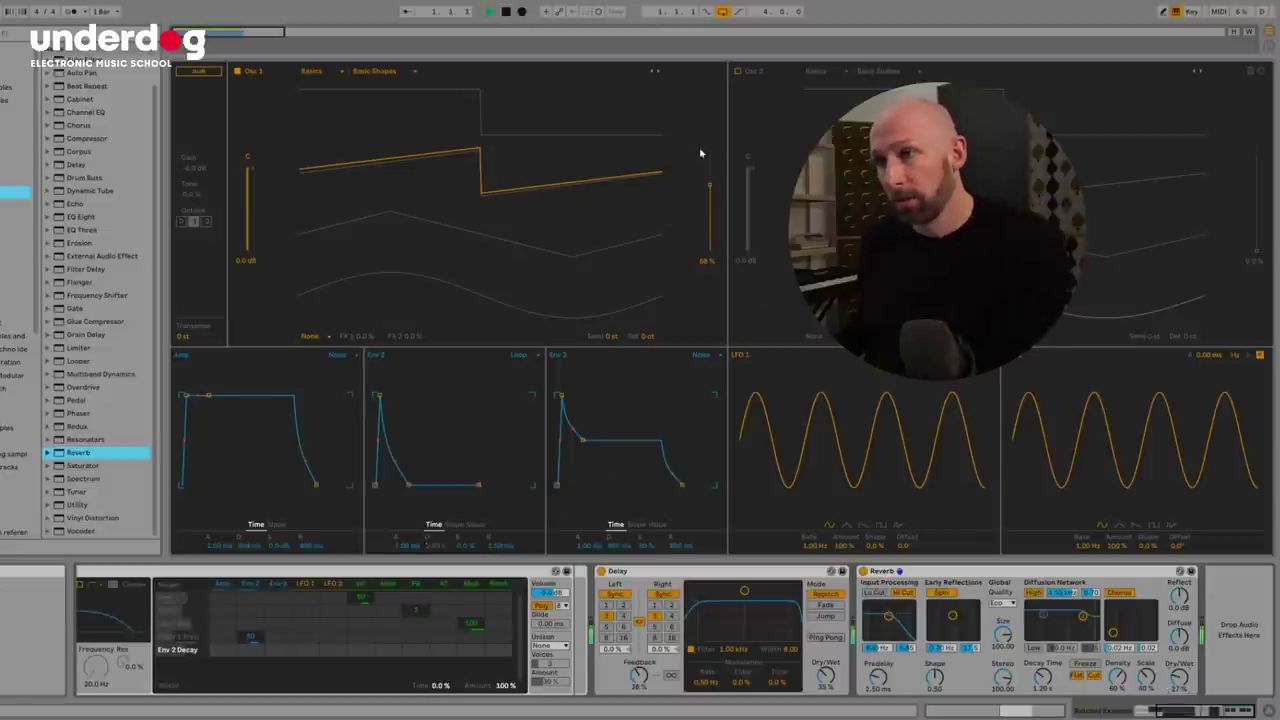
{"action": "left_click", "coordinate": [672, 57]}
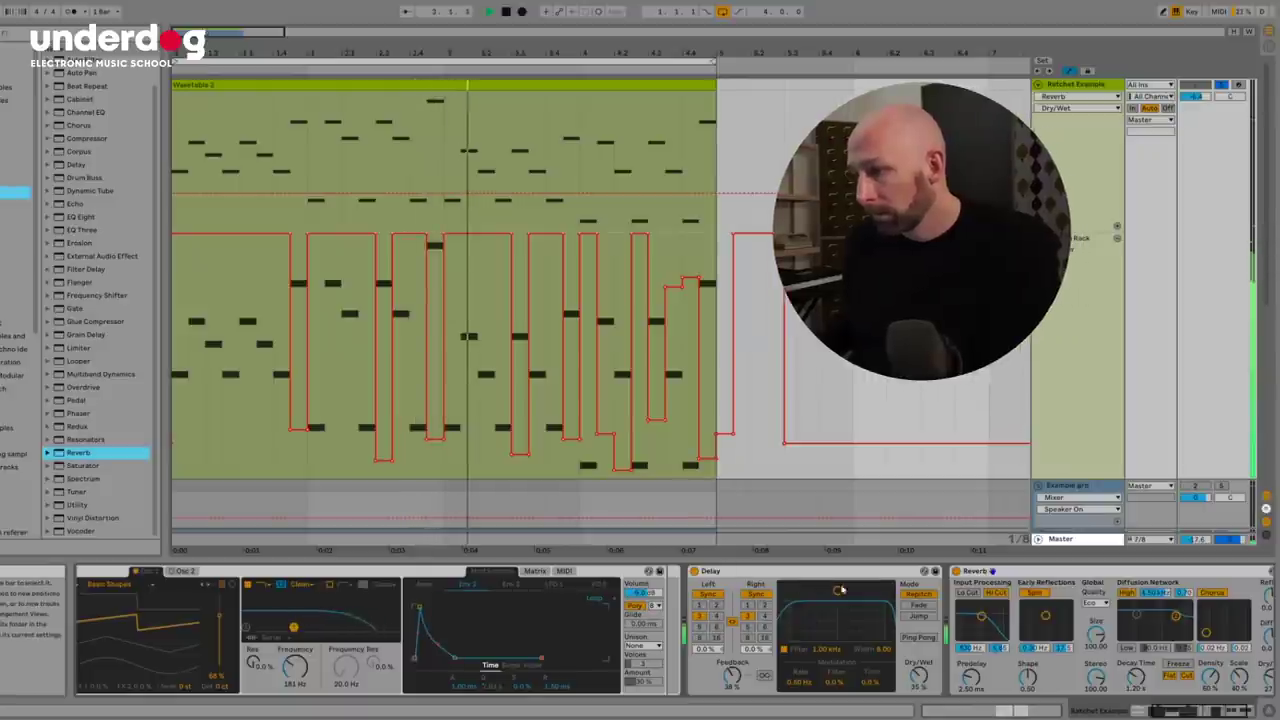
Audition Osc 1 wavetables, including Saw 1, then load Piano from the Instruments category.
{"action": "scroll", "coordinate": [712, 600], "scroll_direction": "left", "scroll_amount": 5}
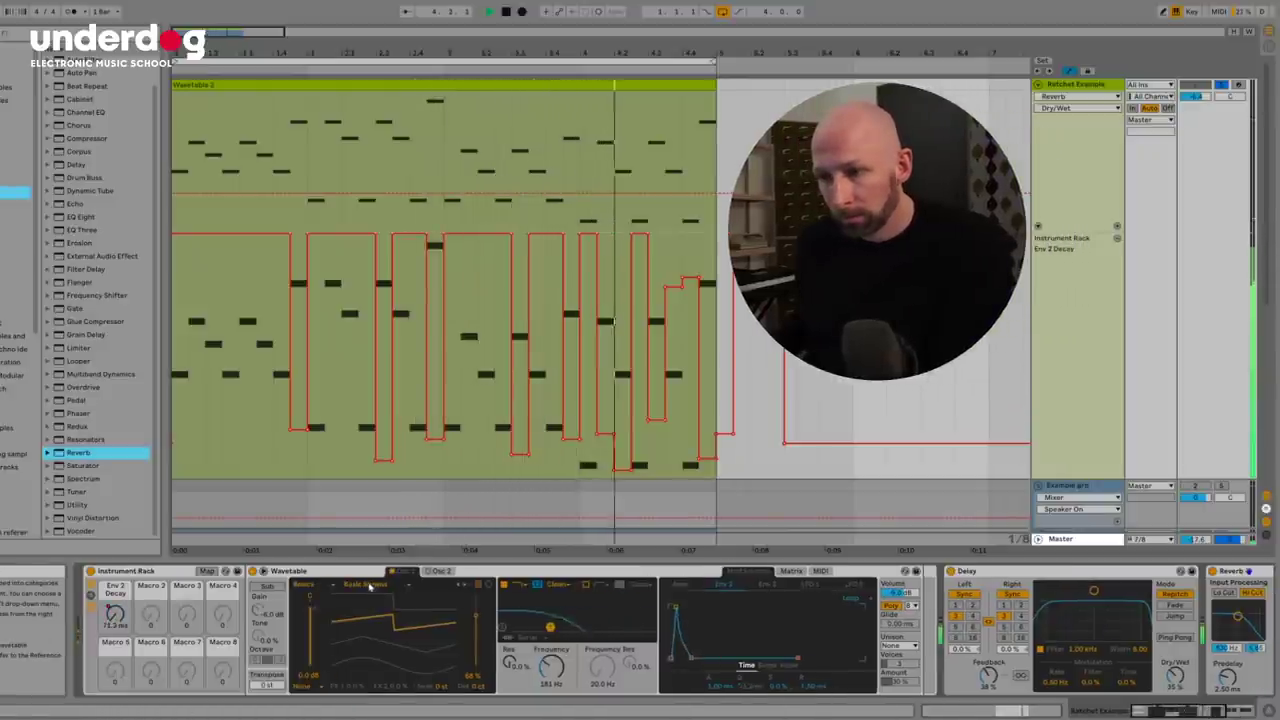
{"action": "left_click", "coordinate": [464, 584]}
{"action": "left_click_drag", "start_coordinate": [469, 610], "coordinate": [465, 588]}
{"action": "left_click", "coordinate": [464, 584]}
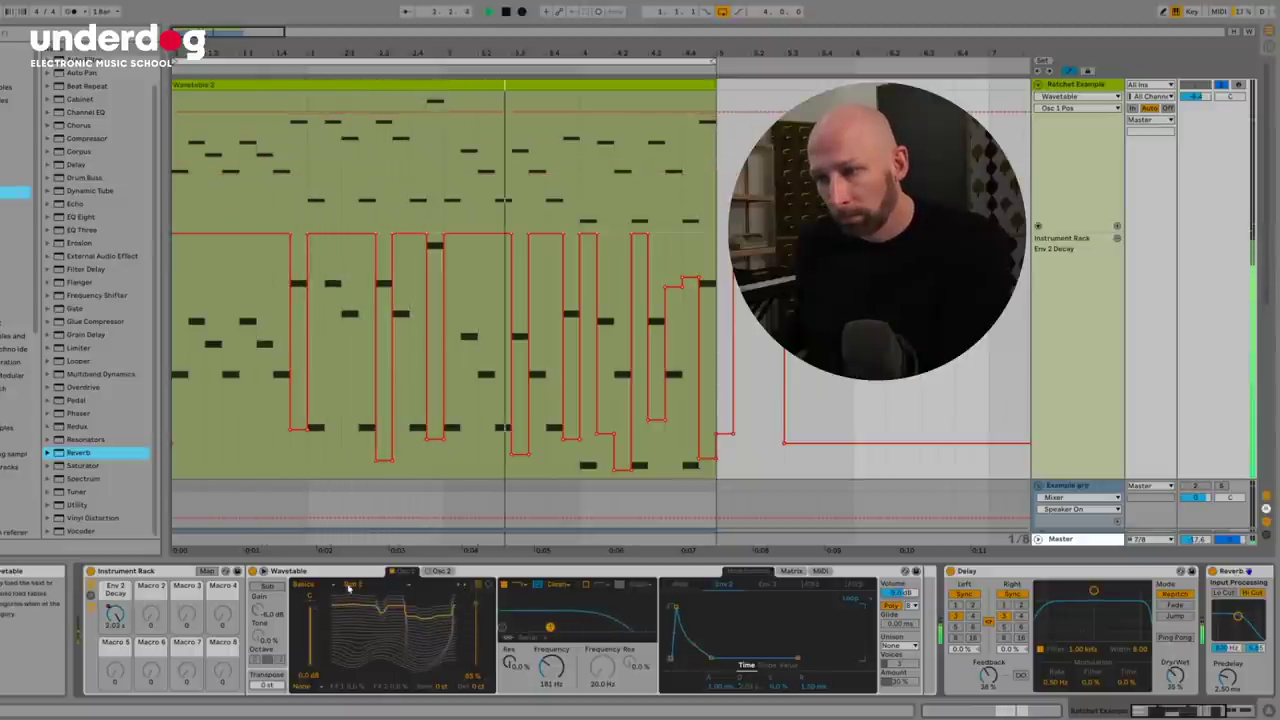
{"action": "left_click", "coordinate": [302, 584]}
{"action": "left_click", "coordinate": [316, 667]}
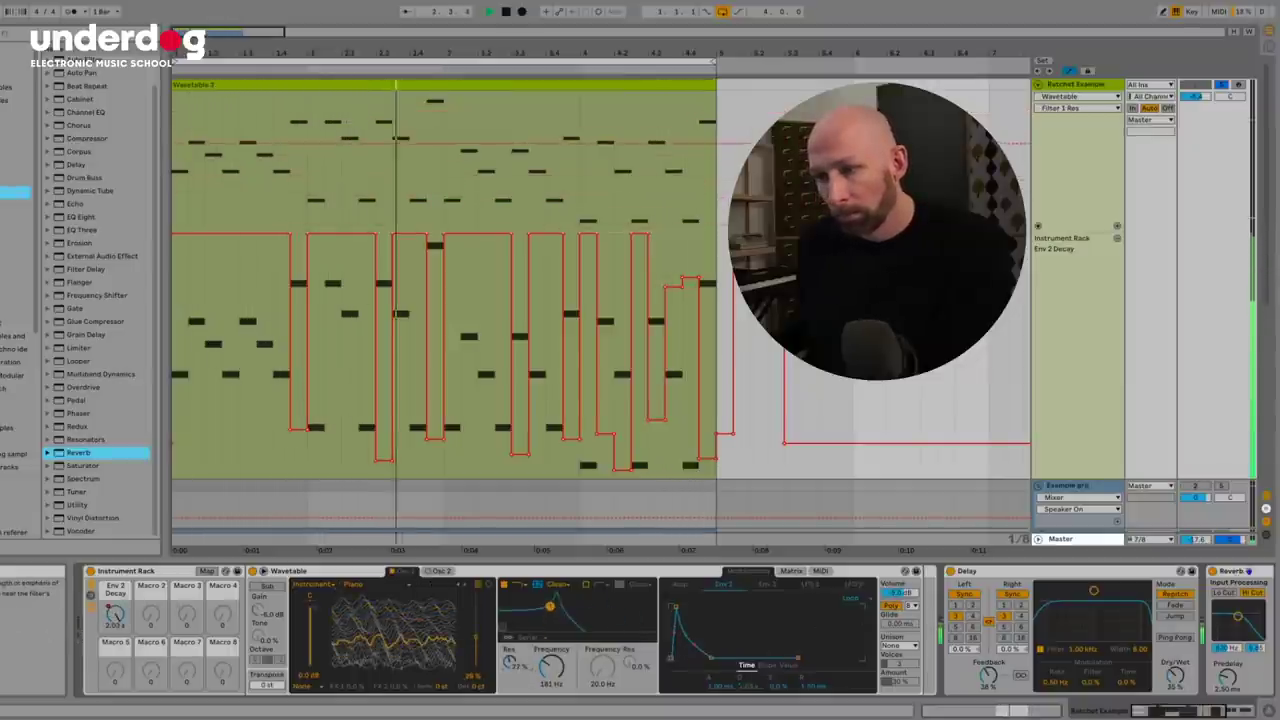
Raise the filter resonance to 63%, set the position to 67%, and step through further wavetables.
{"action": "left_click_drag", "start_coordinate": [549, 627], "coordinate": [549, 608]}
{"action": "left_click_drag", "start_coordinate": [450, 640], "coordinate": [466, 590]}
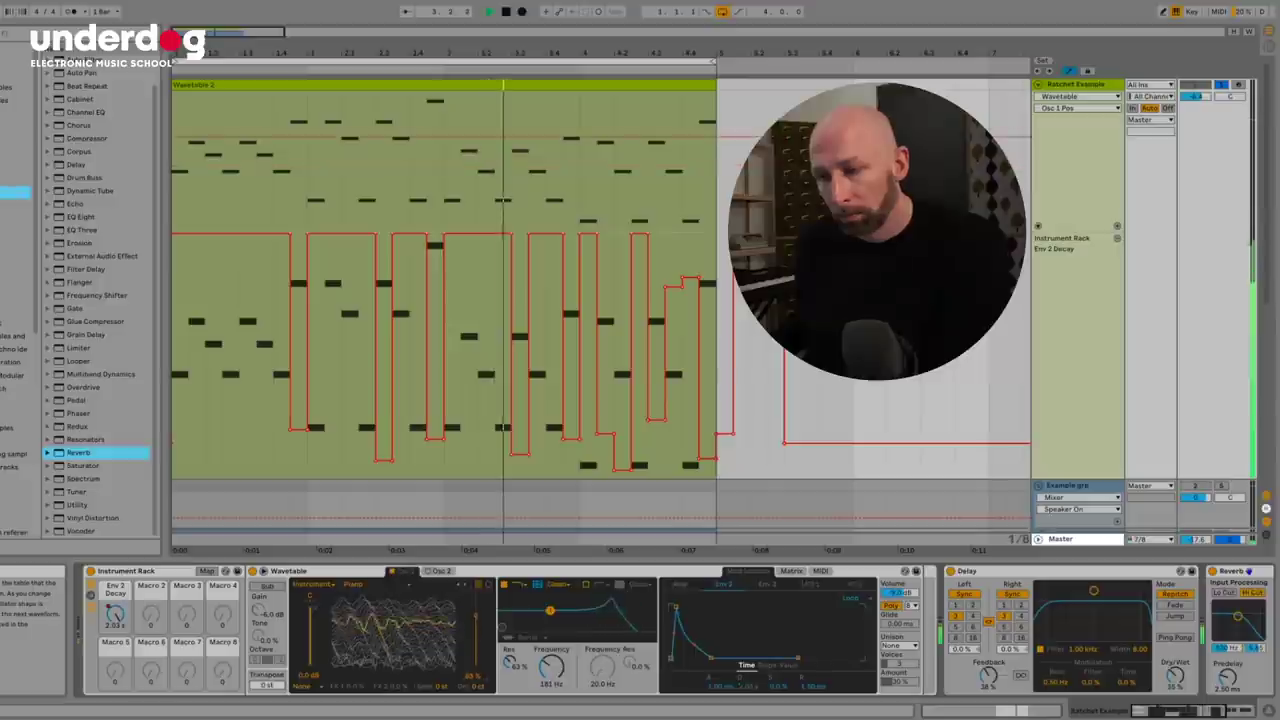
{"action": "left_click", "coordinate": [465, 586]}
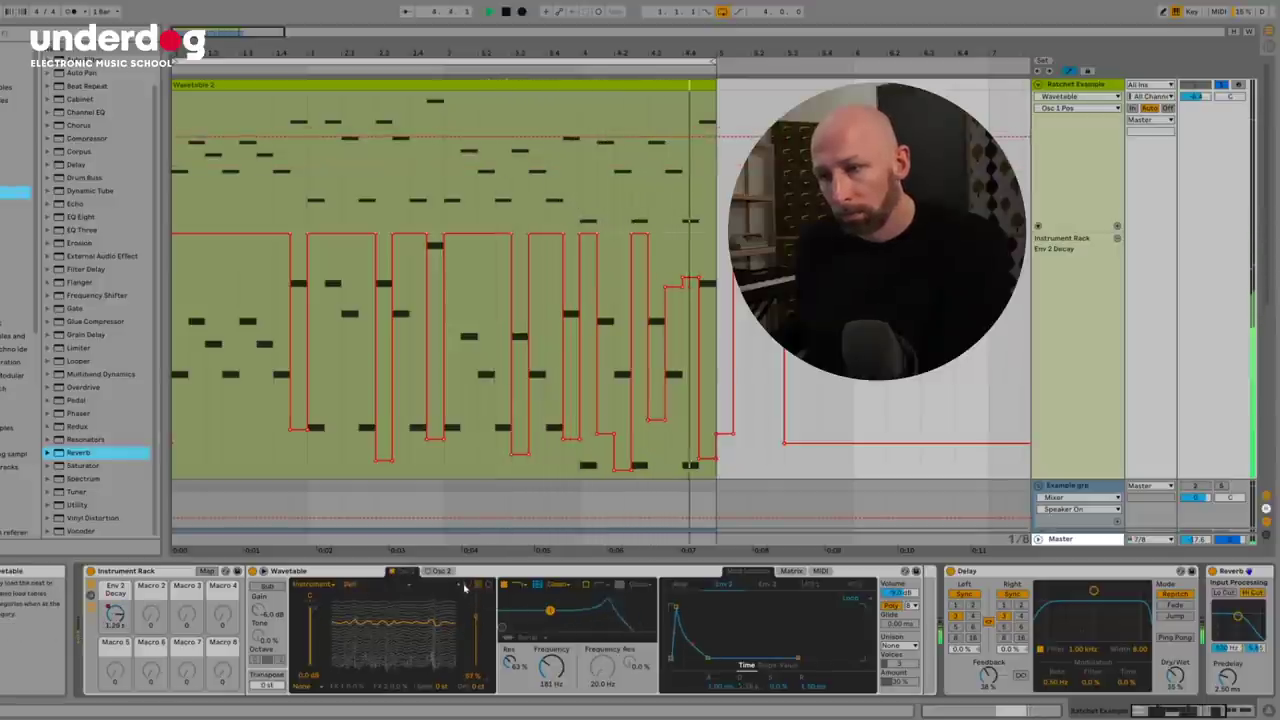
{"action": "left_click", "coordinate": [466, 588]}
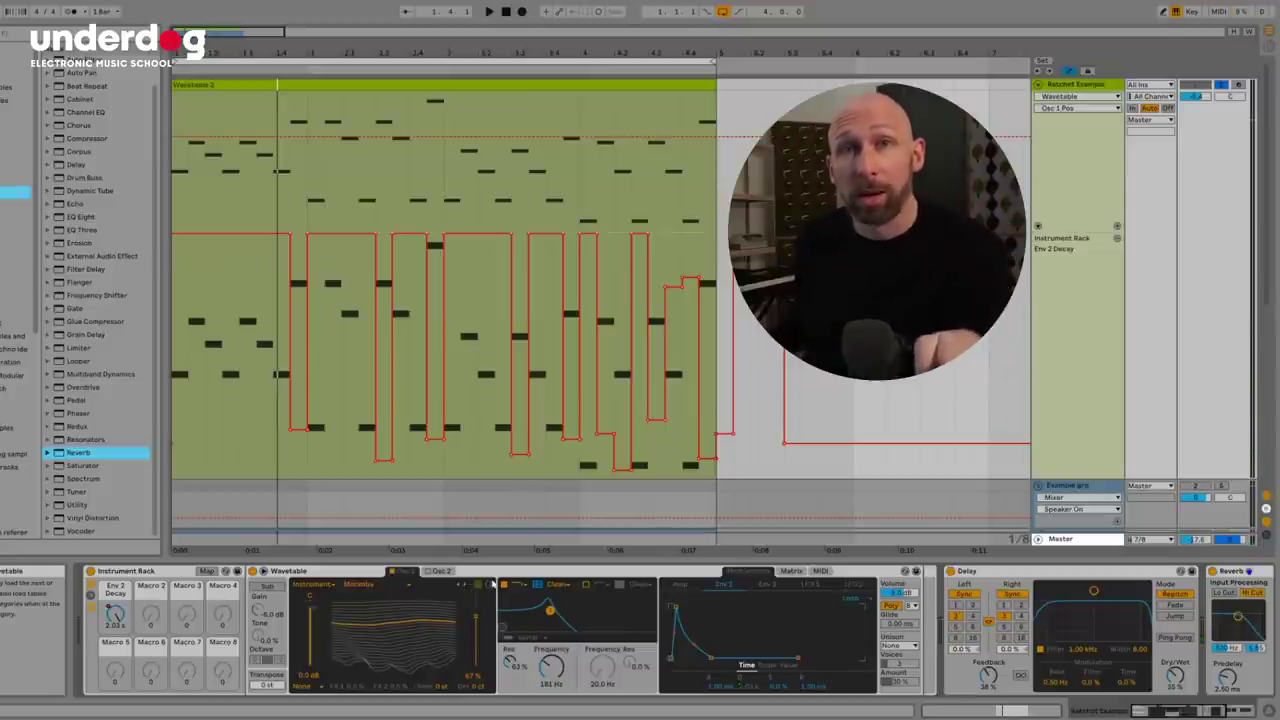
Zoom out to show all tracks, select the Ratcheted lead track, and start playback.
{"action": "key", "text": "x"}
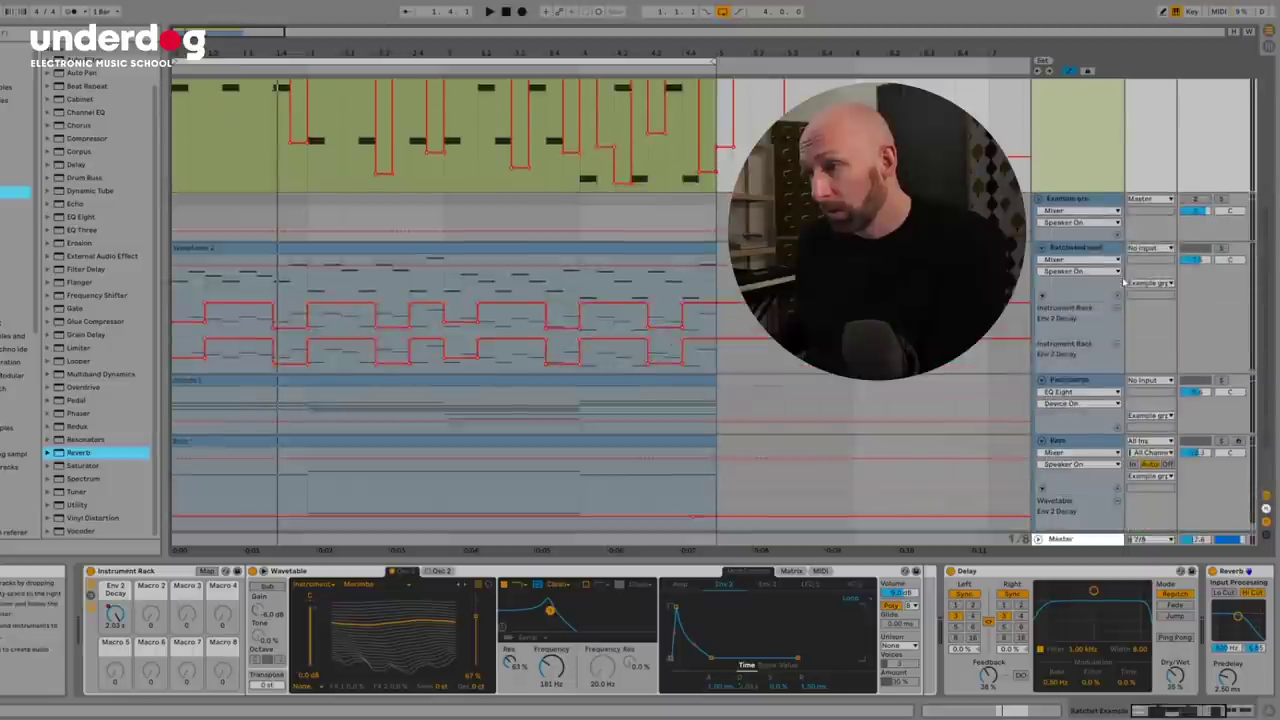
{"action": "left_click", "coordinate": [1103, 218]}
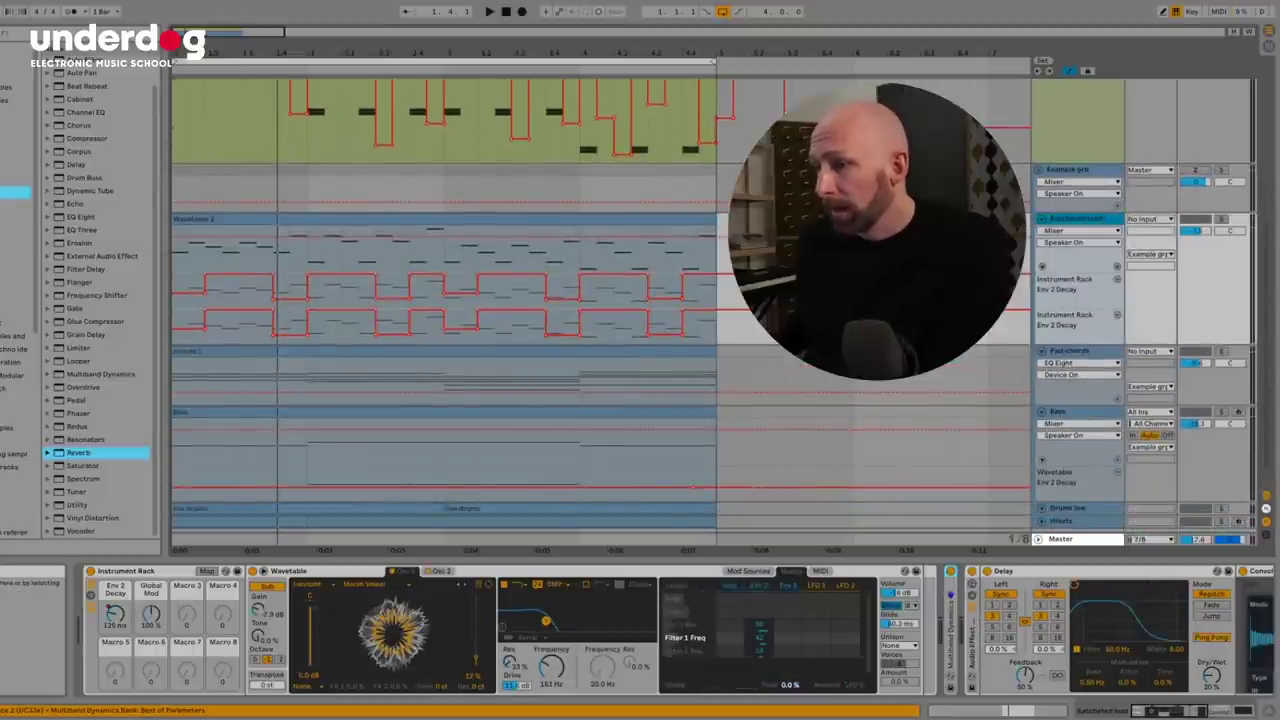
{"action": "key", "text": "space"}
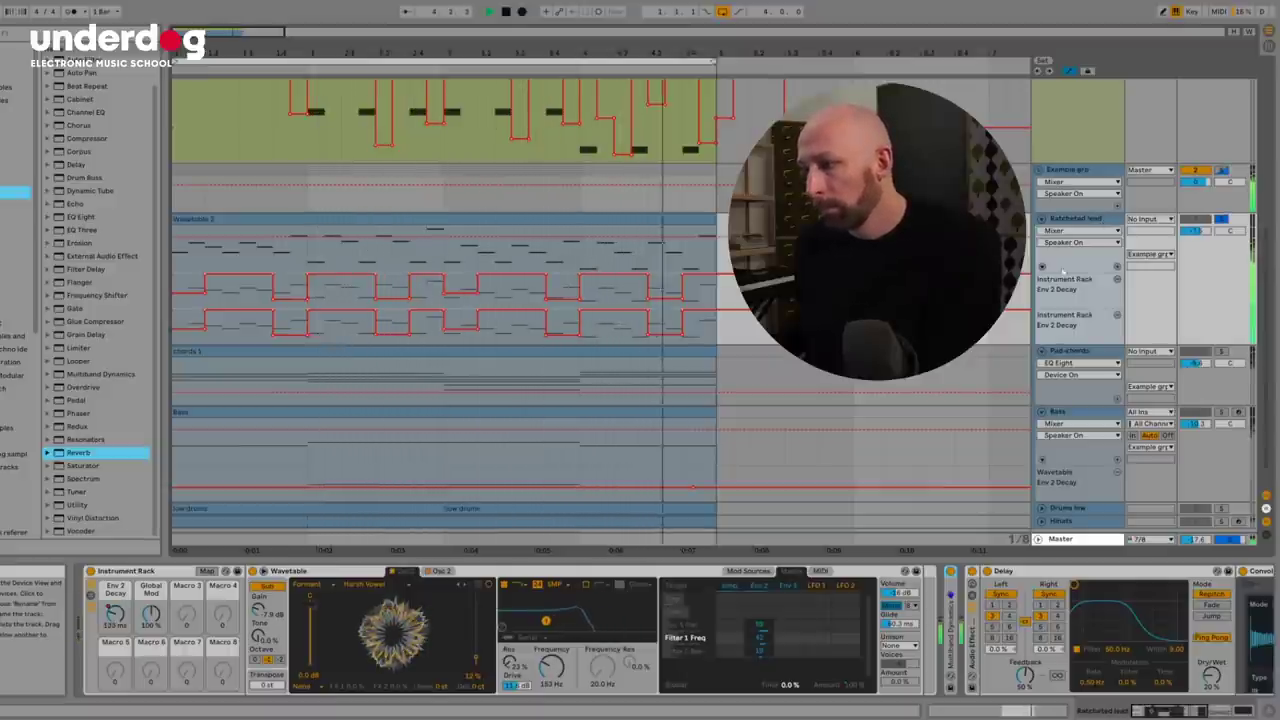
Scroll down to the Bass track and solo it while the arrangement plays.
{"action": "mouse_move", "coordinate": [1163, 709]}
{"action": "left_mouse_down"}
{"action": "mouse_move", "coordinate": [1210, 713]}
{"action": "mouse_move", "coordinate": [1163, 710]}
{"action": "left_mouse_up"}
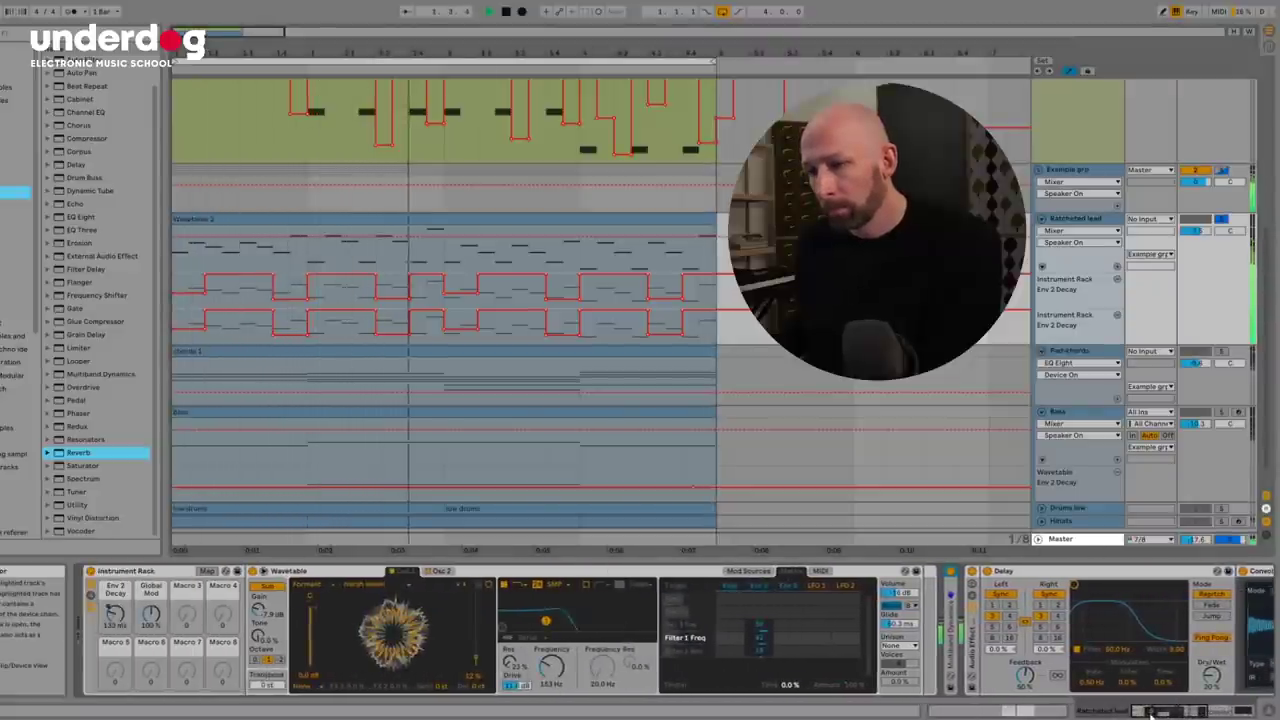
{"action": "scroll", "coordinate": [600, 300], "scroll_direction": "down", "scroll_amount": 1}
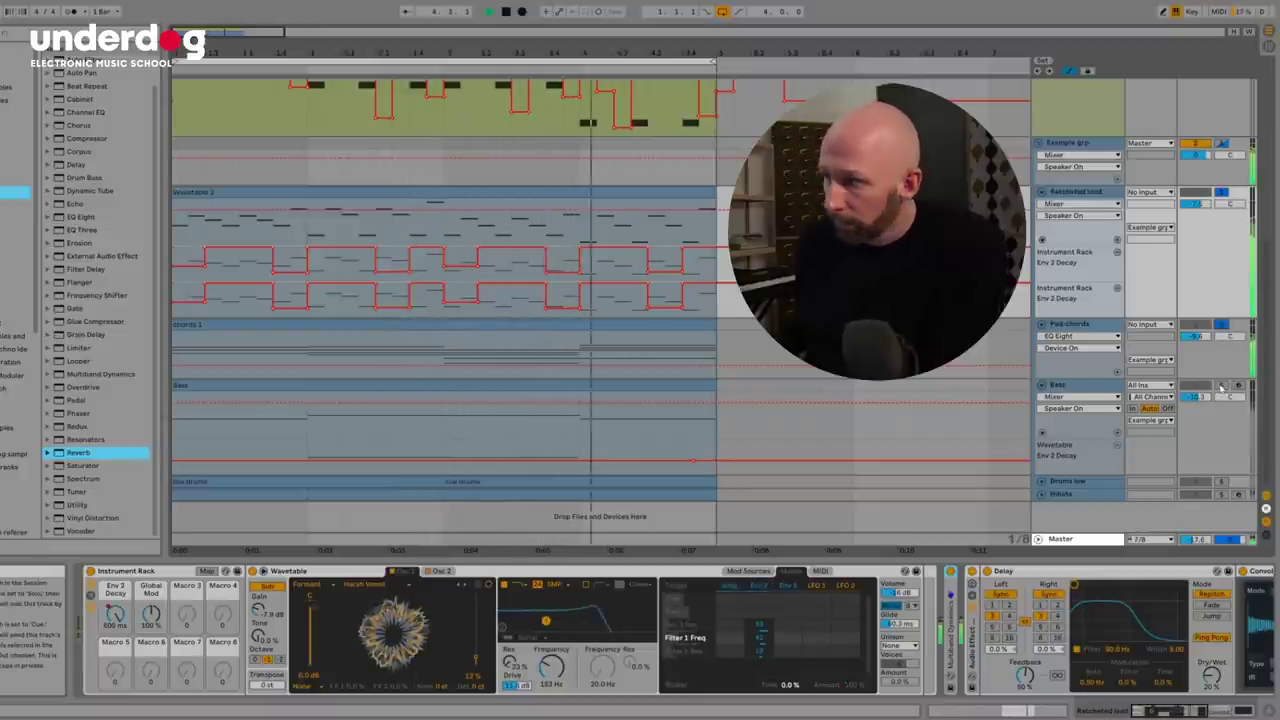
{"action": "left_click", "coordinate": [1221, 386]}
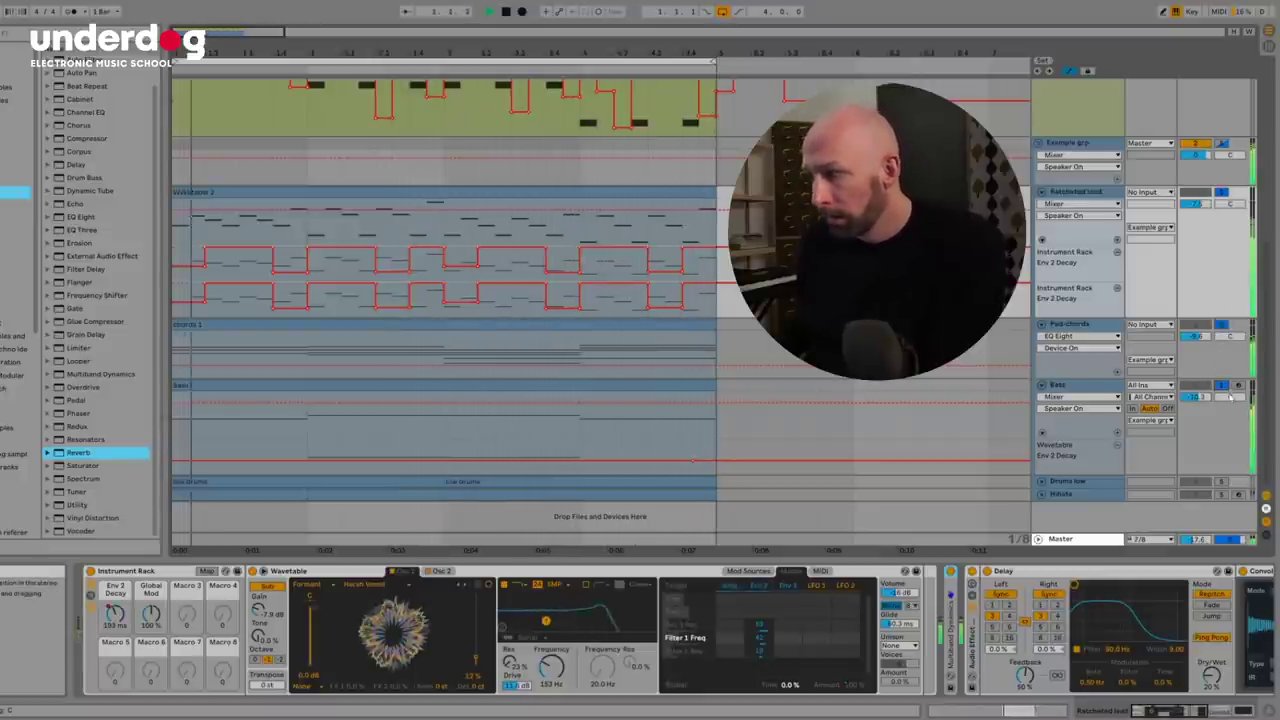